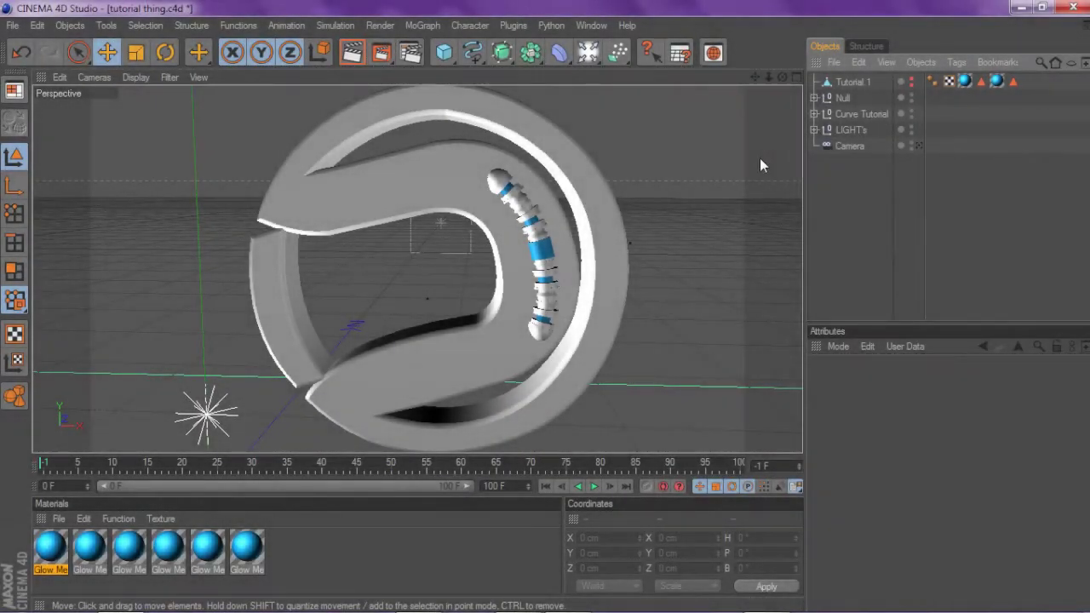
Delete the Null group that holds the curved pipe and make the straight Tutorial.1 pipe object visible
scroll(759, 158, up, 2)
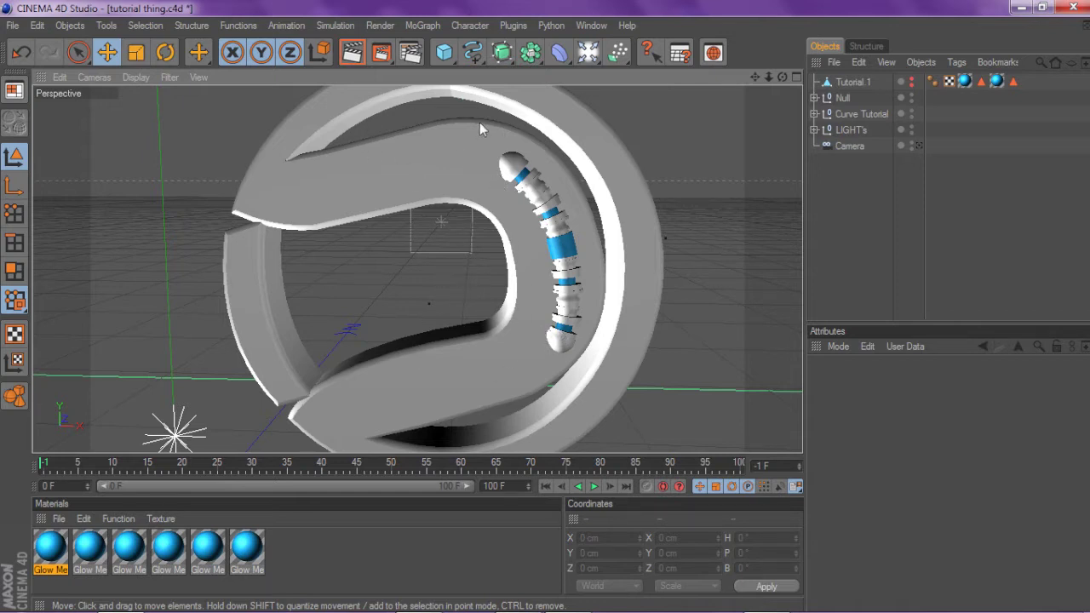
scroll(663, 119, down, 3)
scroll(664, 119, up, 3)
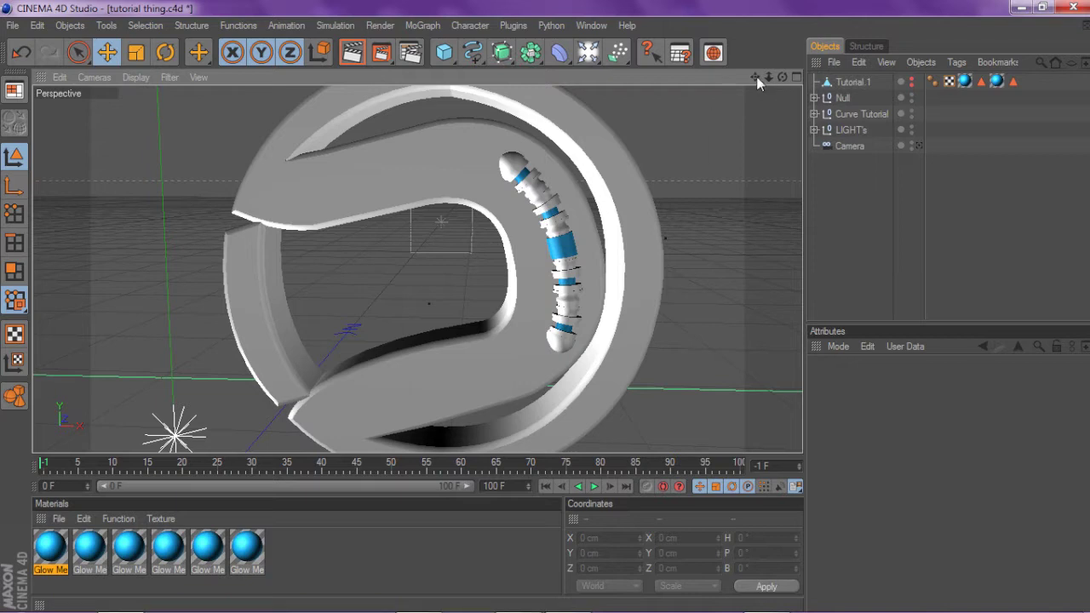
drag(756, 78, 800, 70)
scroll(748, 103, down, 2)
scroll(746, 103, up, 1)
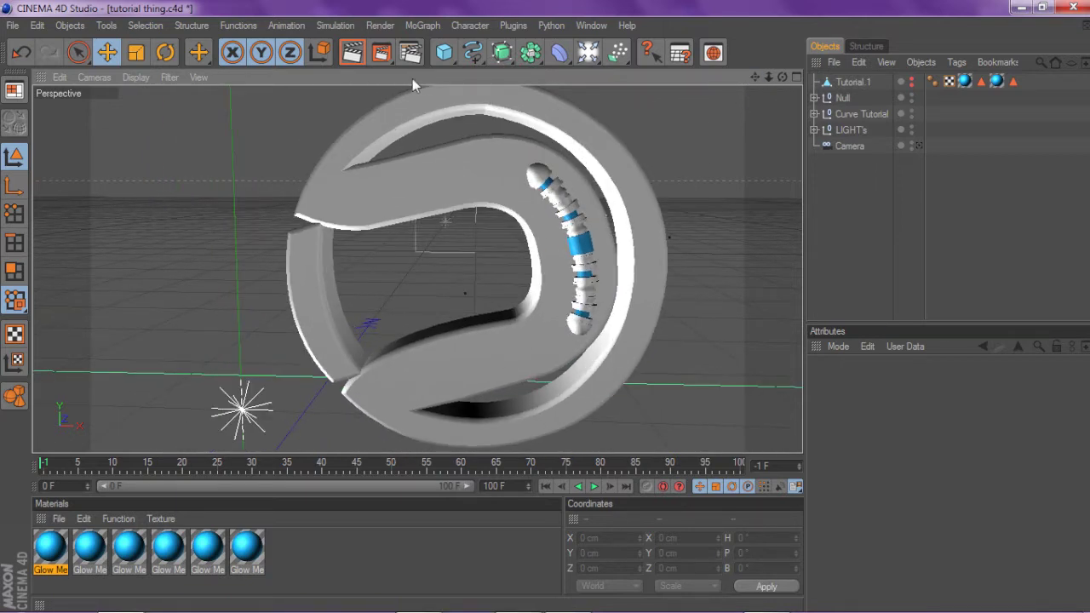
click(842, 98)
key(Delete)
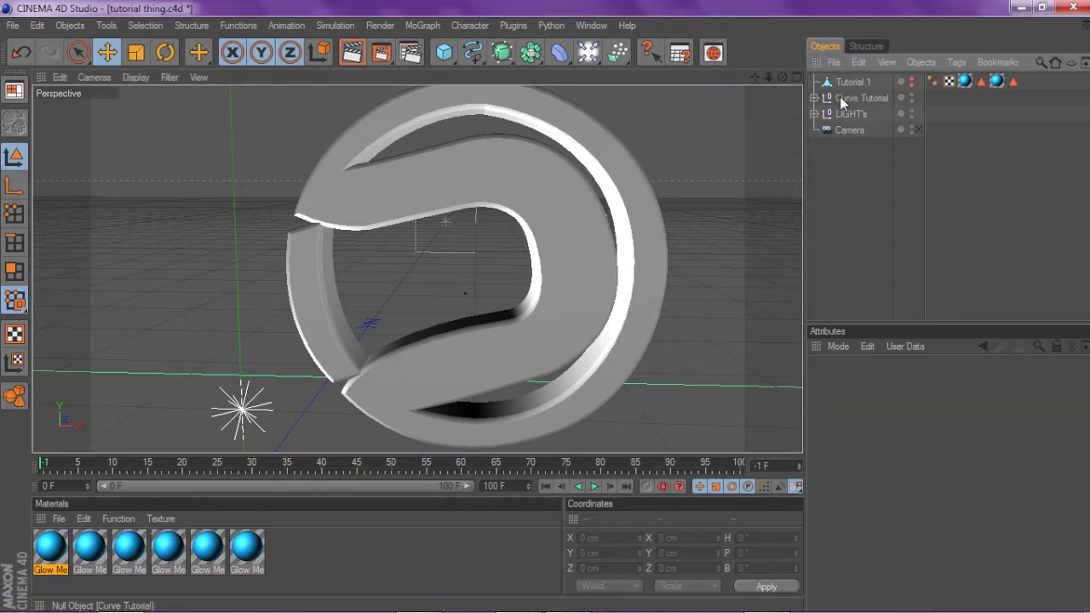
click(912, 86)
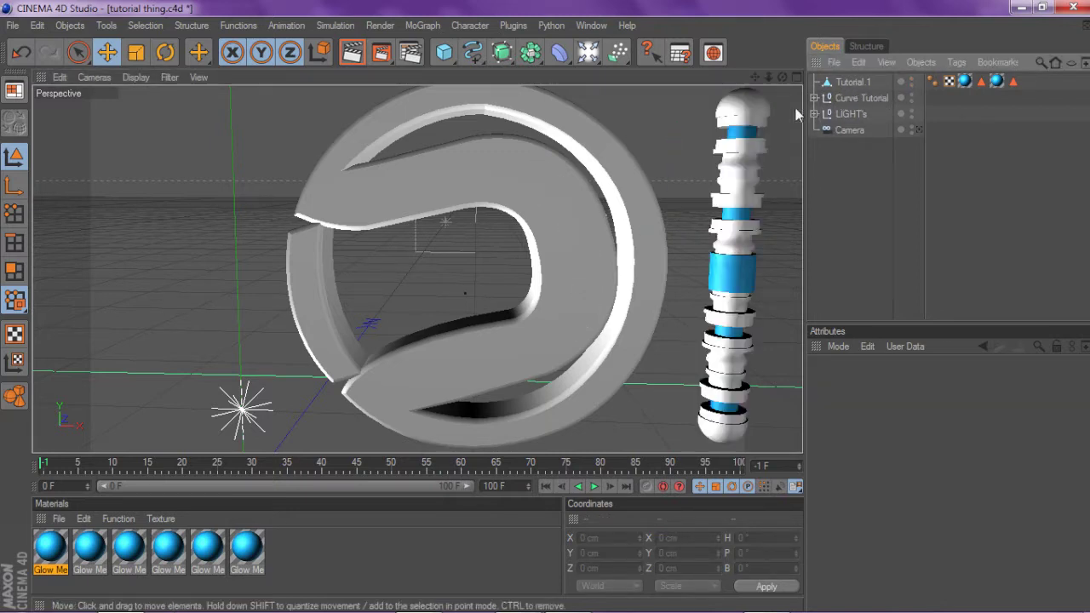
Try drawing a freehand spline on the curved arm of the logo and undo the stroke
scroll(686, 189, down, 1)
click(688, 194)
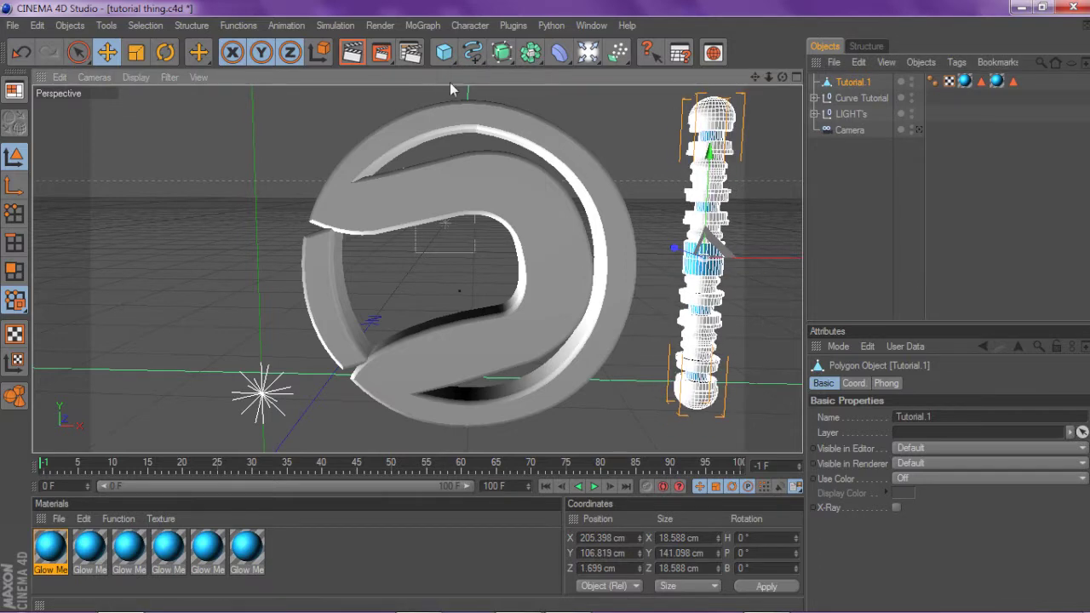
scroll(497, 129, up, 1)
click(471, 58)
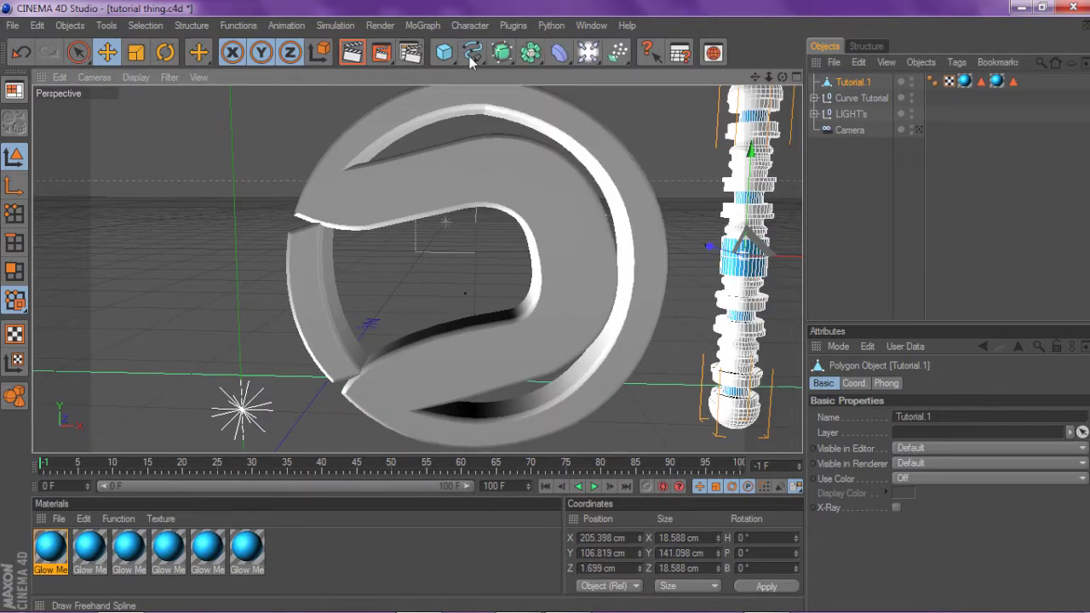
click(471, 56)
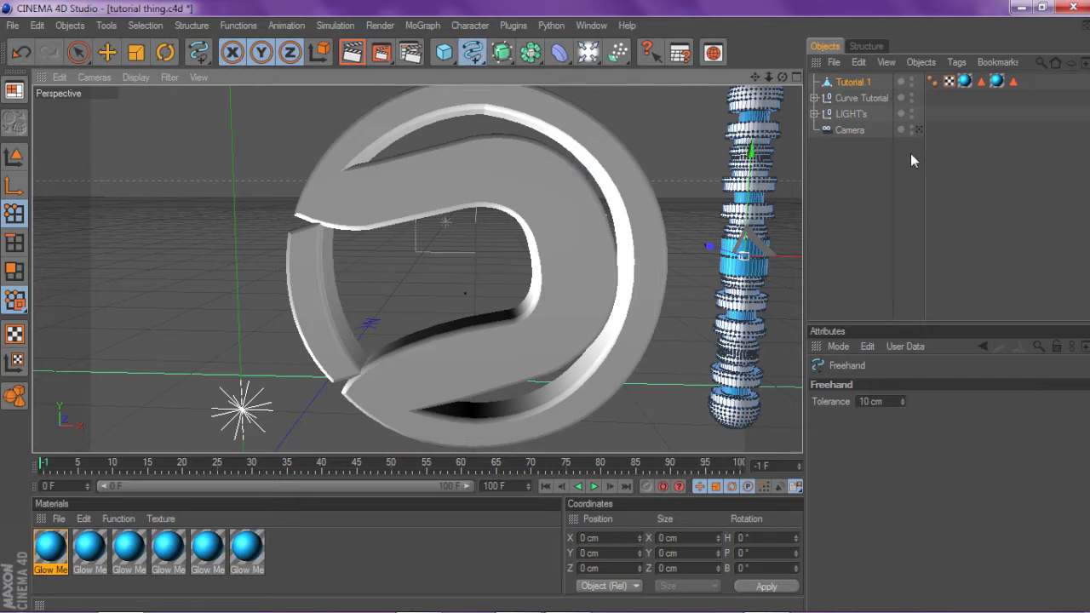
click(851, 152)
click(849, 130)
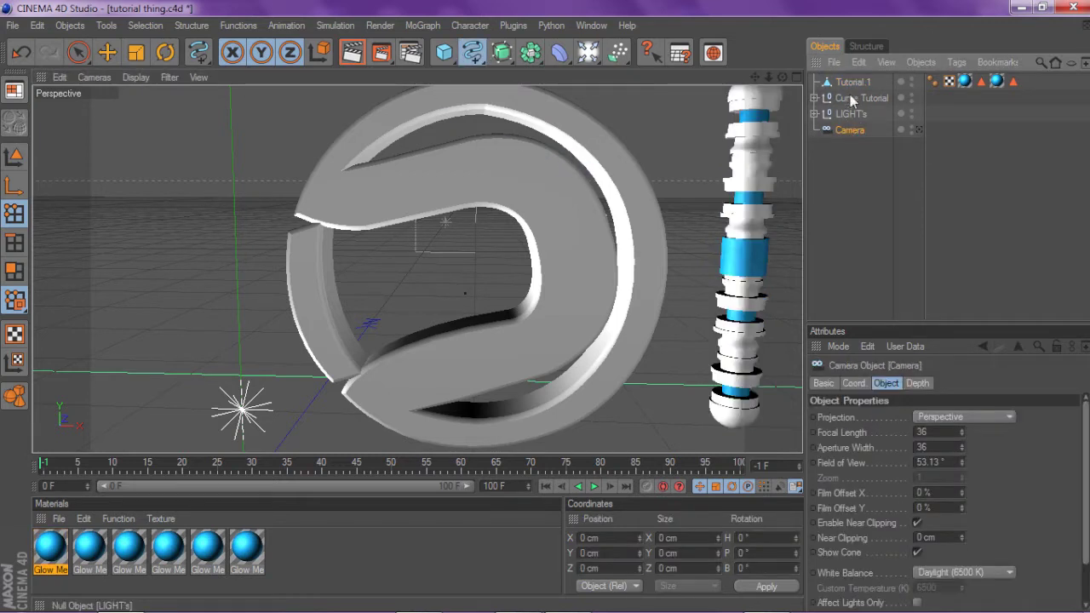
click(474, 54)
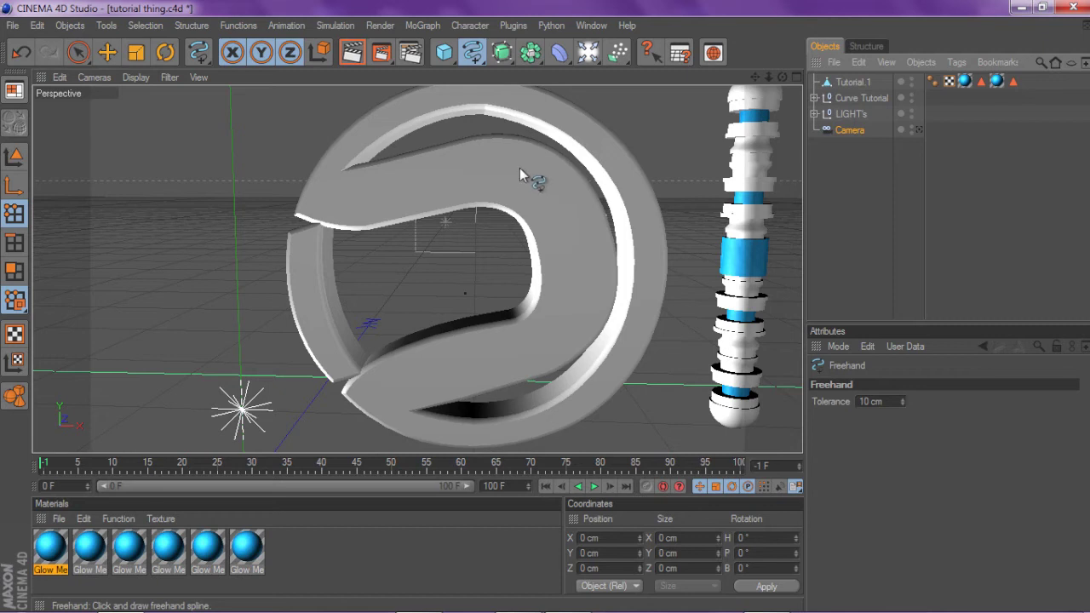
drag(546, 193, 565, 215)
key(ctrl+z)
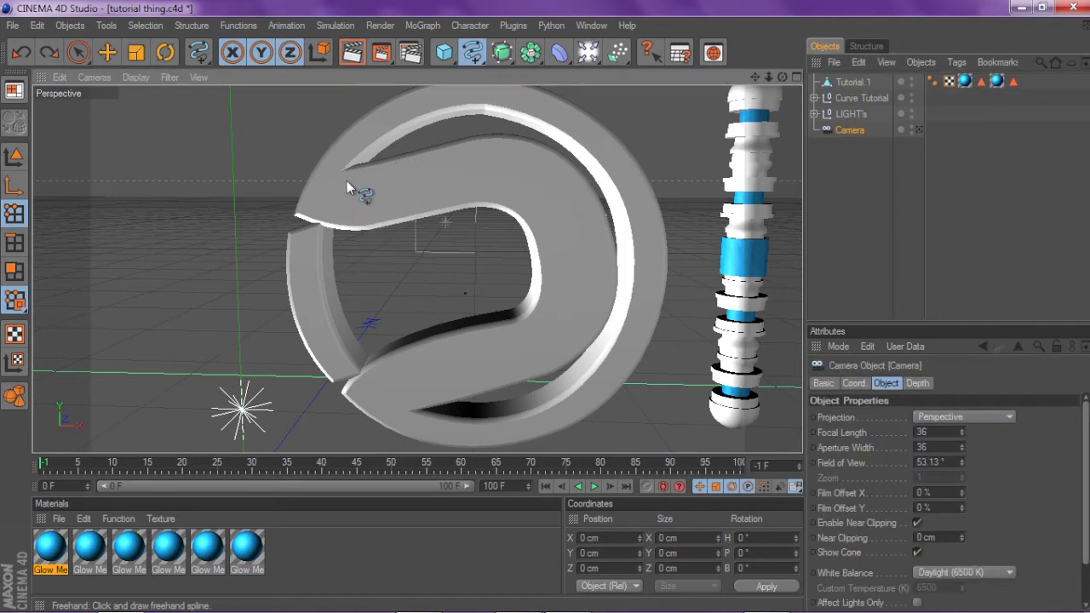
Draw a freehand spline following the bend of the logo's curved arm, undoing the first stroke
drag(492, 170, 525, 189)
key(ctrl+z)
drag(509, 166, 538, 181)
drag(559, 328, 562, 330)
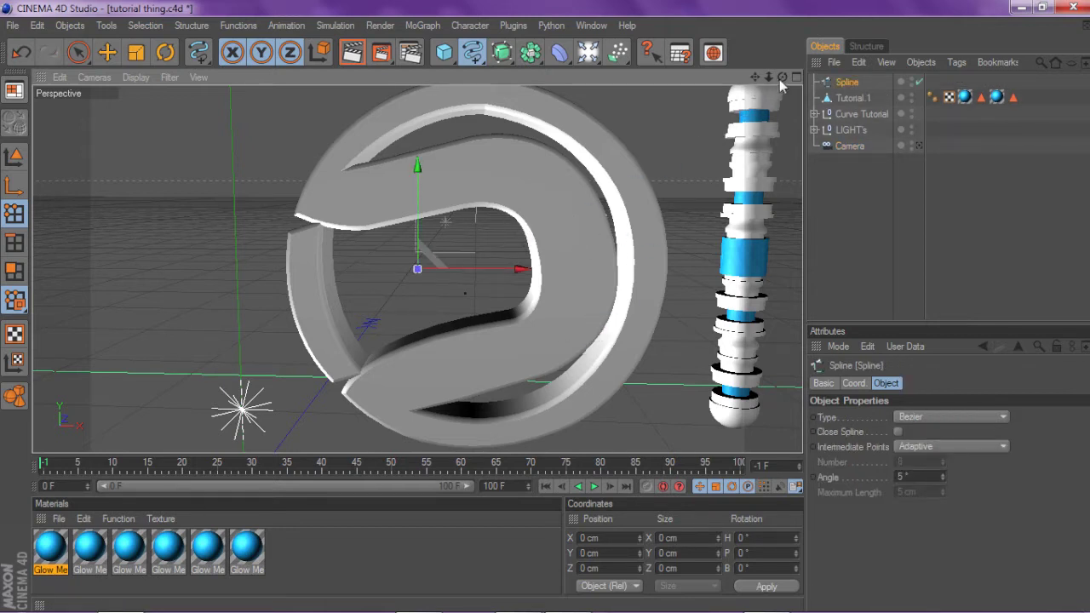
Try additional freehand spline strokes beside and across the logo, undoing each one
drag(781, 77, 786, 82)
drag(230, 163, 304, 198)
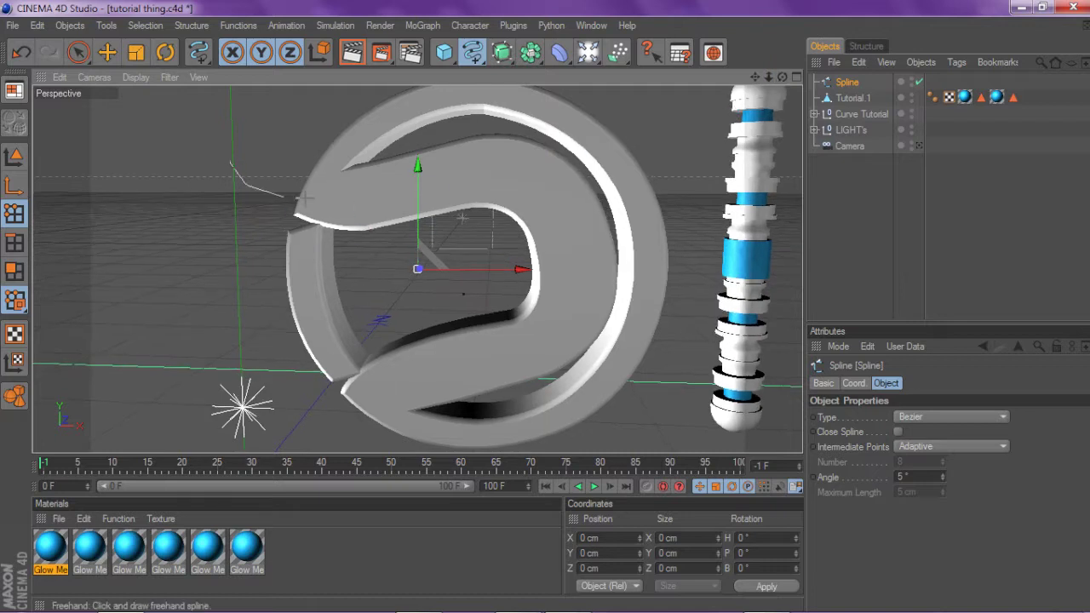
drag(381, 312, 383, 313)
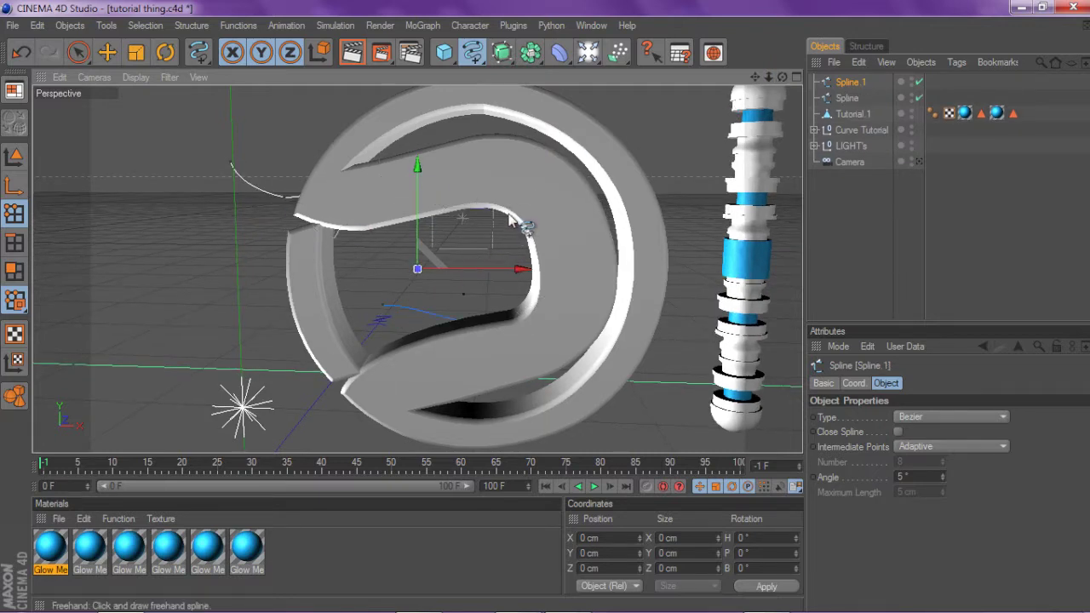
key(ctrl+z)
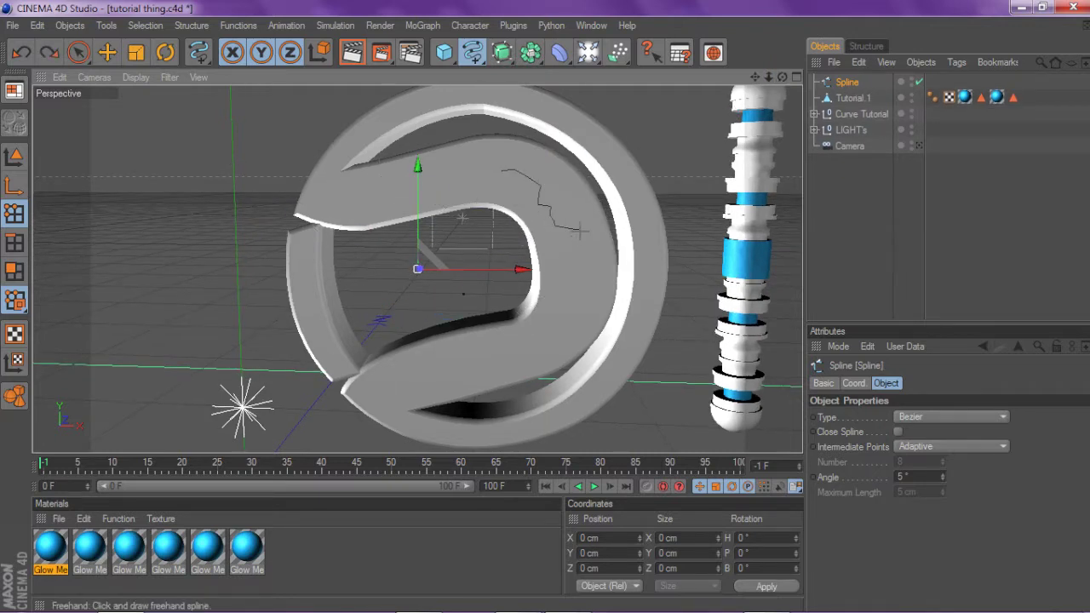
drag(553, 311, 576, 295)
key(ctrl+z)
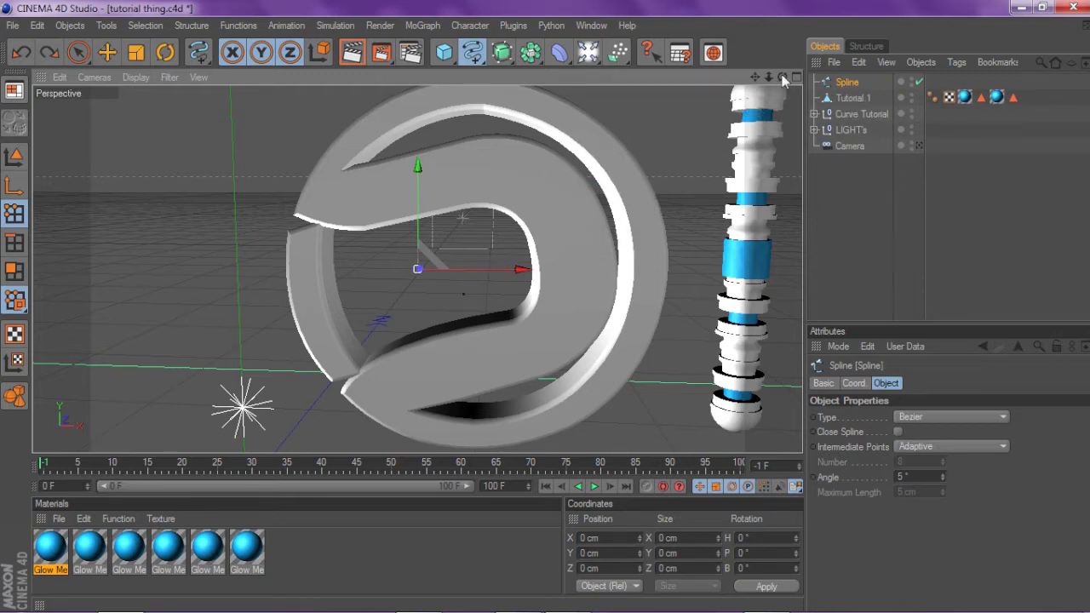
Add an Arc spline to the scene and remove the stray extra freehand spline
drag(782, 76, 760, 79)
click(472, 52)
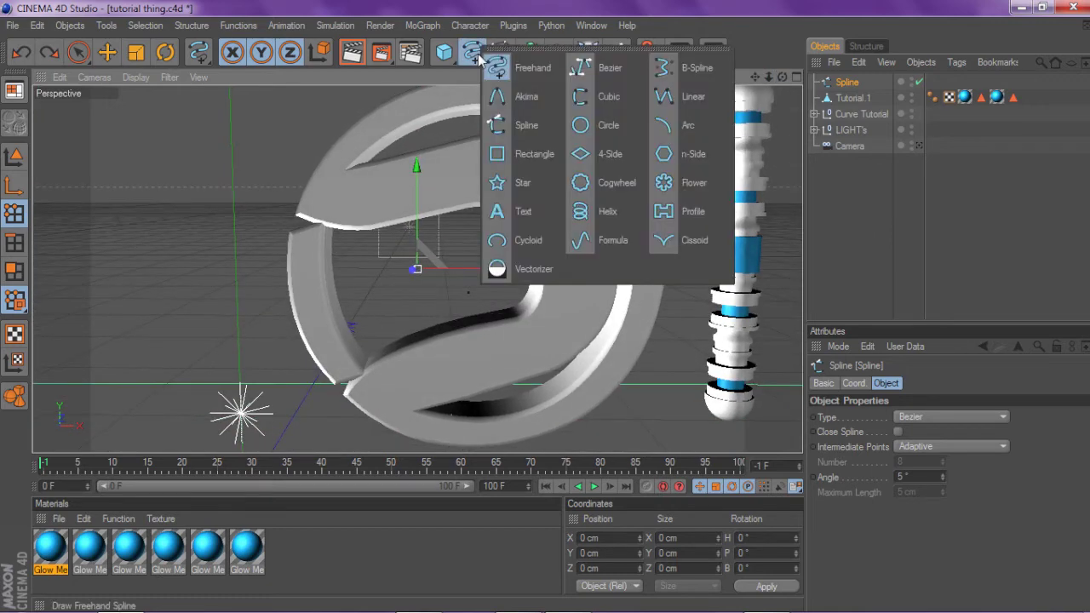
click(685, 128)
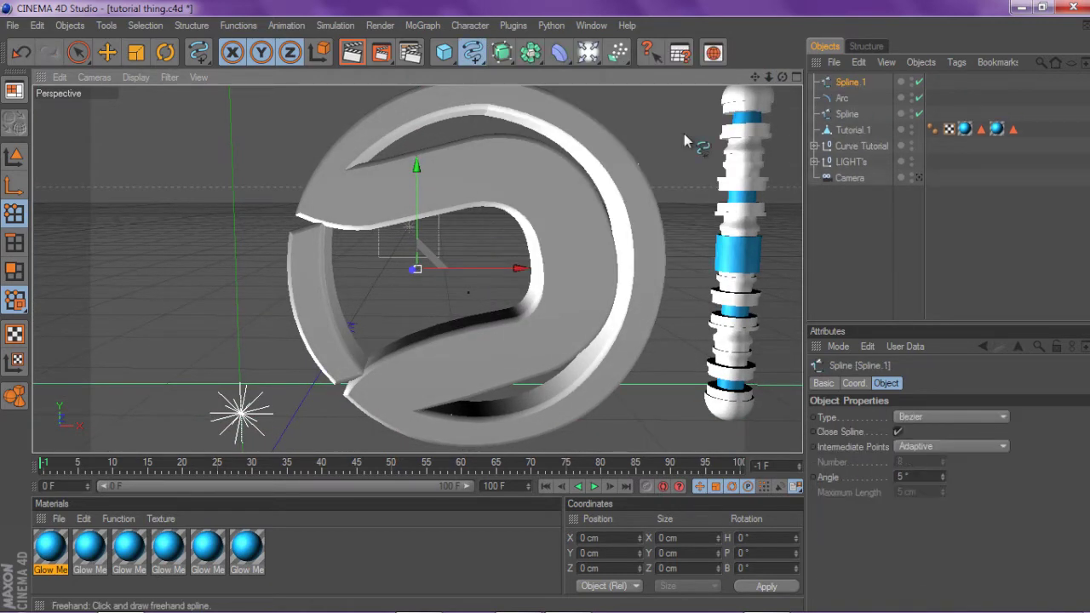
click(840, 85)
scroll(554, 136, down, 3)
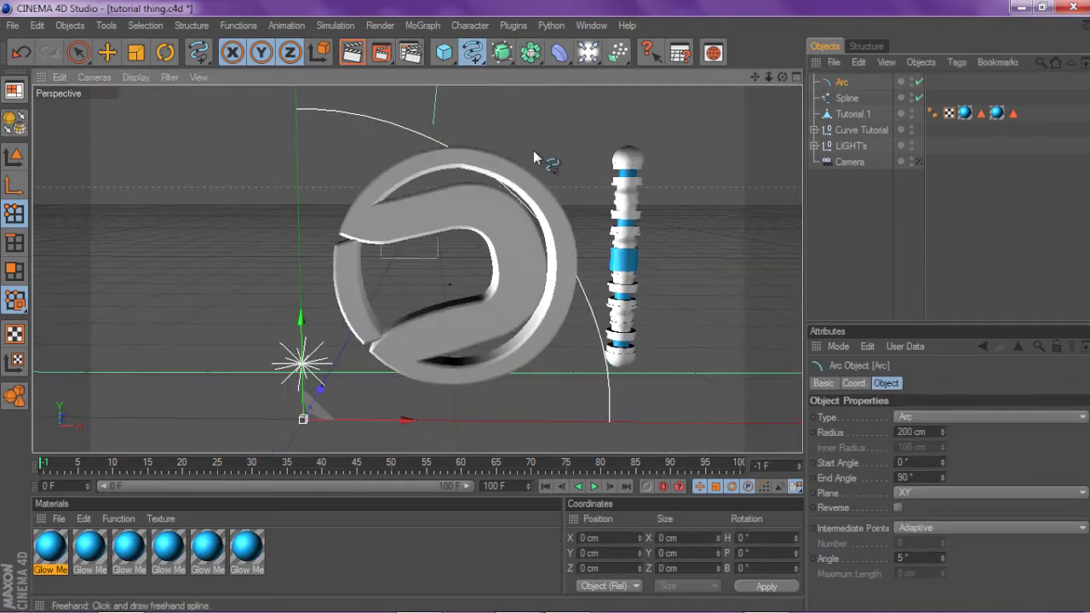
Move the arc to about X -82 cm and scale it down to a radius of about 60.1 cm
click(107, 52)
drag(231, 166, 107, 168)
click(138, 53)
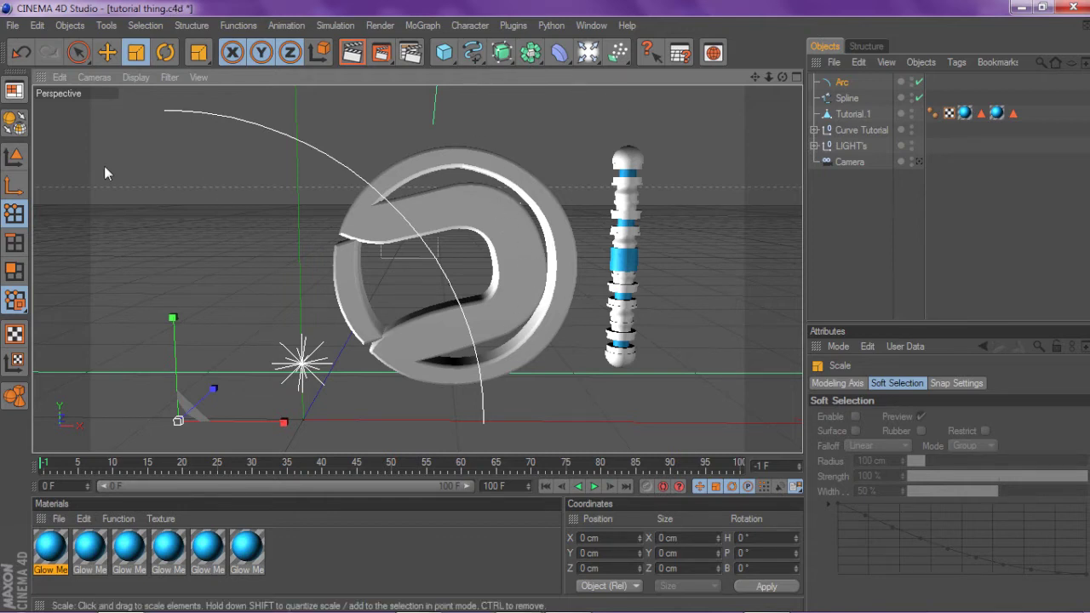
click(13, 156)
click(500, 53)
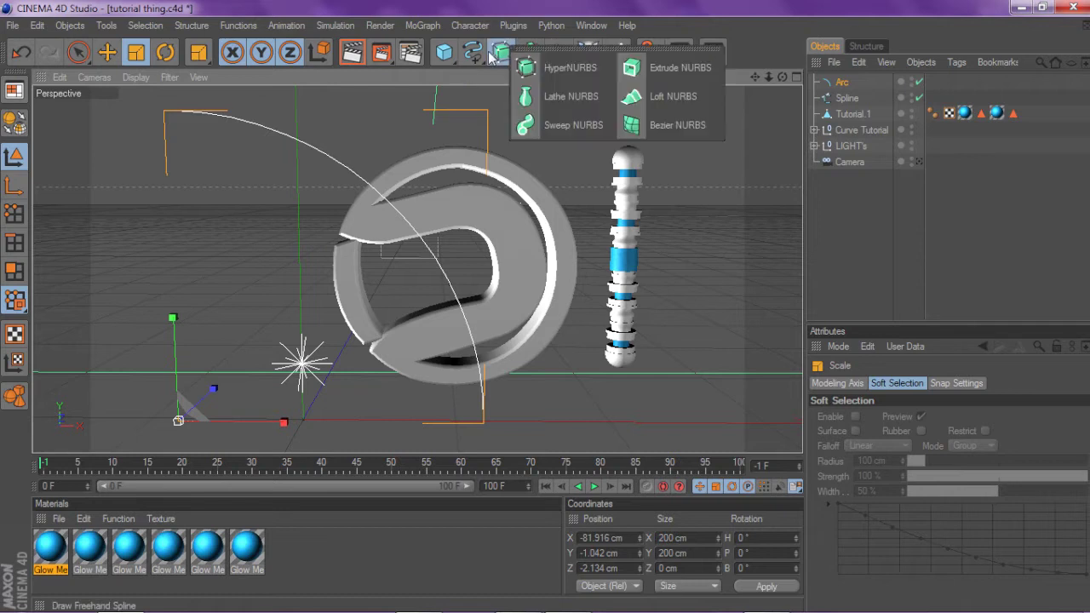
click(472, 53)
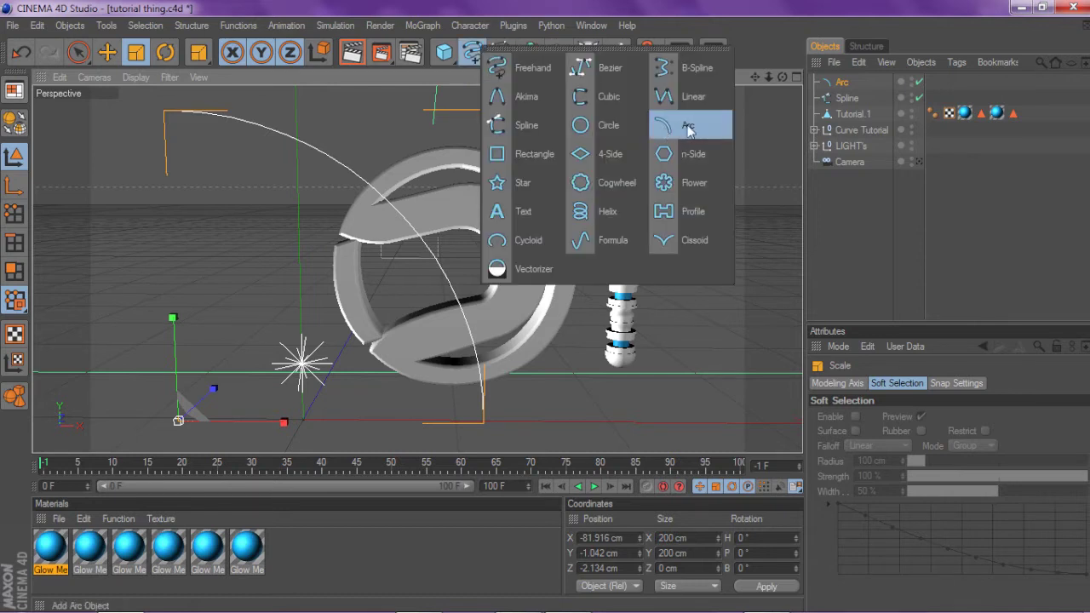
click(277, 210)
drag(276, 211, 107, 210)
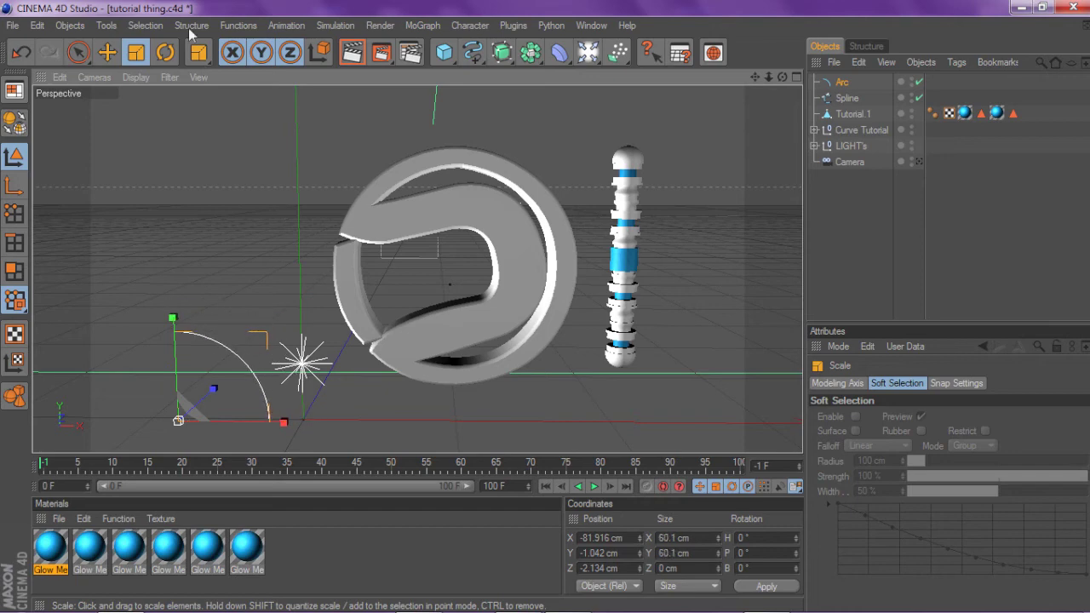
Move the arc over the logo's curved arm and bring it in front of the face, at about Z -3.9 cm
click(107, 52)
drag(178, 281, 443, 162)
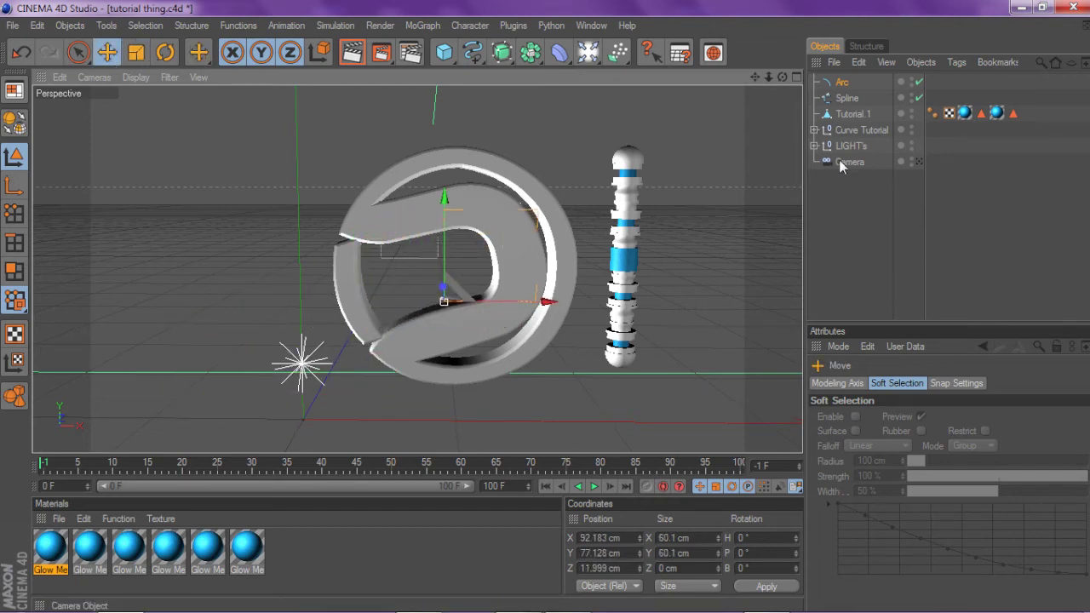
scroll(754, 160, up, 2)
scroll(753, 165, up, 2)
drag(781, 78, 681, 78)
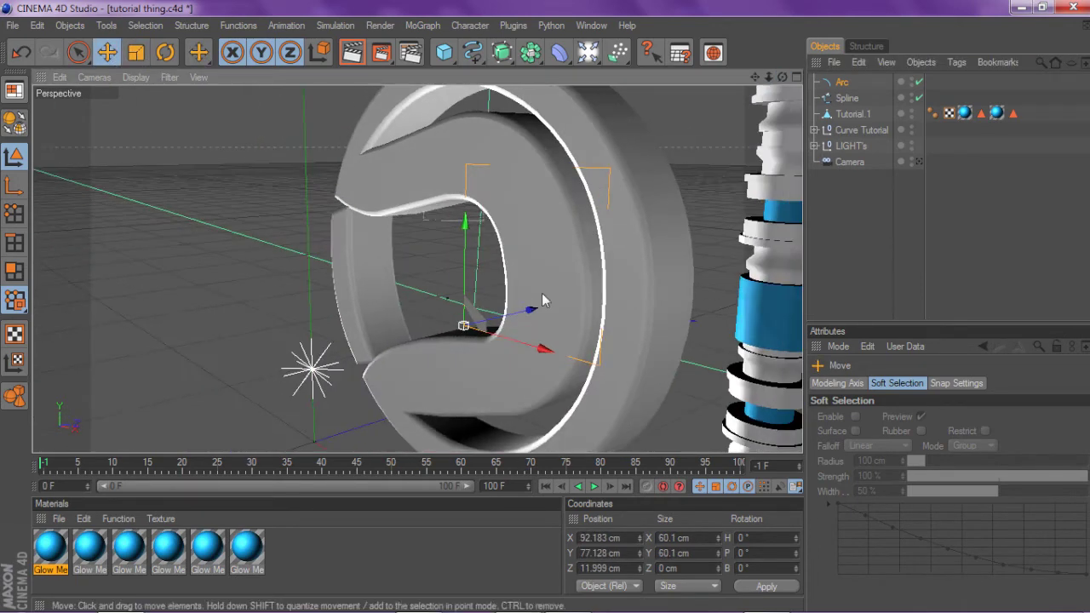
drag(531, 310, 493, 315)
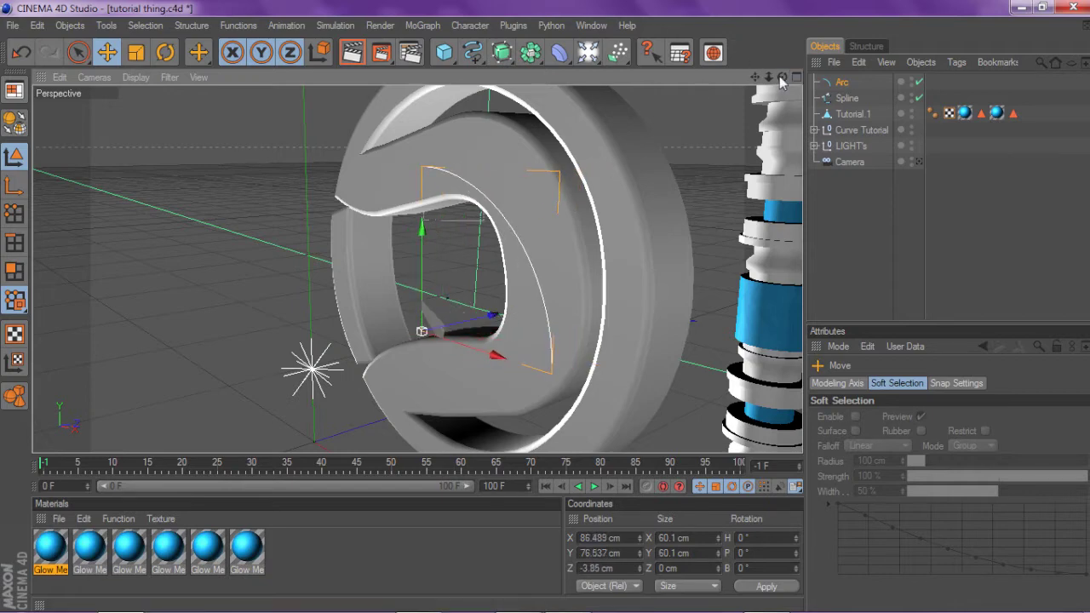
Rotate the arc about 28.4° in bank and shift it to follow the middle of the curved arm
drag(782, 80, 528, 170)
key(r)
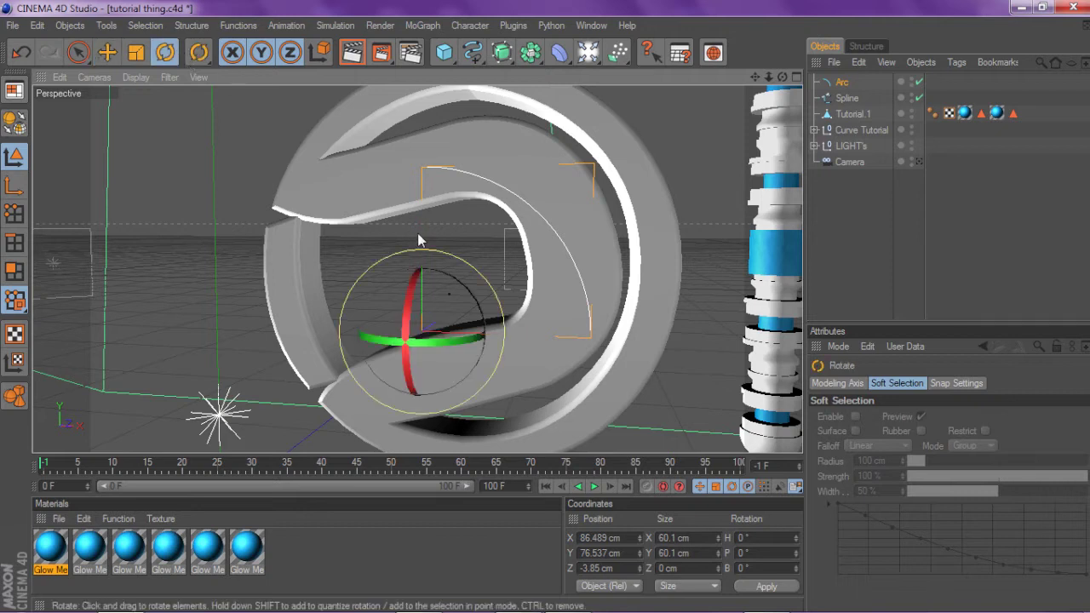
drag(445, 275, 451, 279)
key(e)
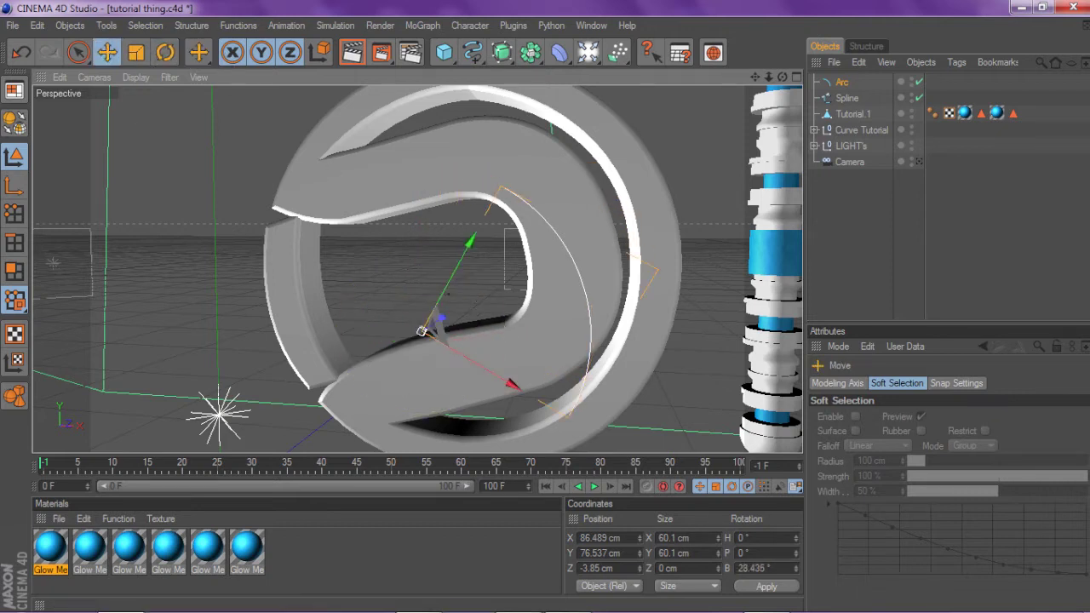
drag(421, 330, 410, 283)
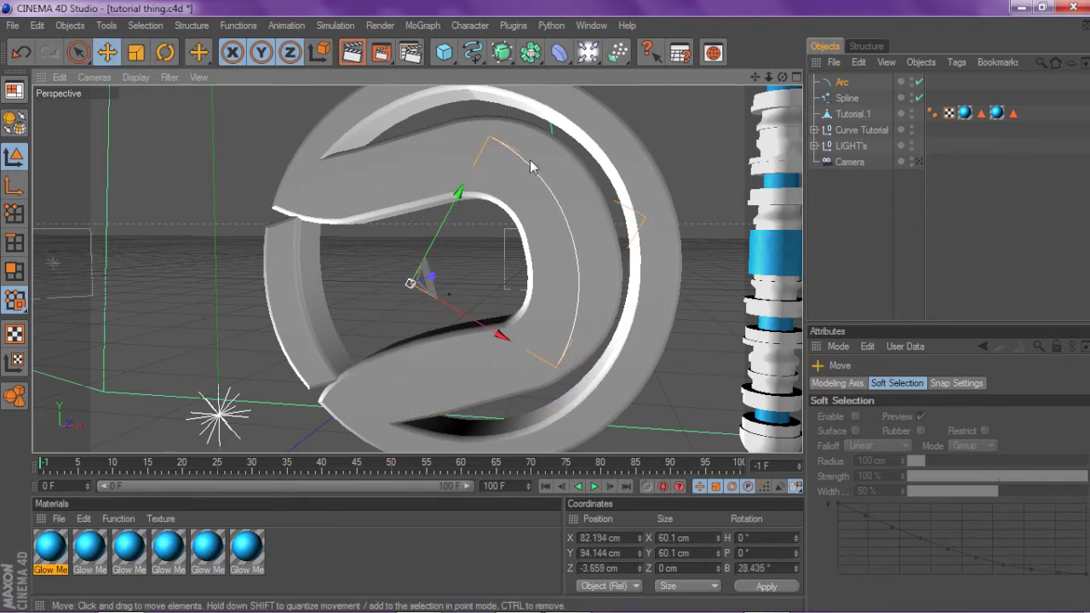
Delete the arc and move the freehand spline in front of the logo's curved arm, to about X 70.4, Z -15 cm
click(843, 83)
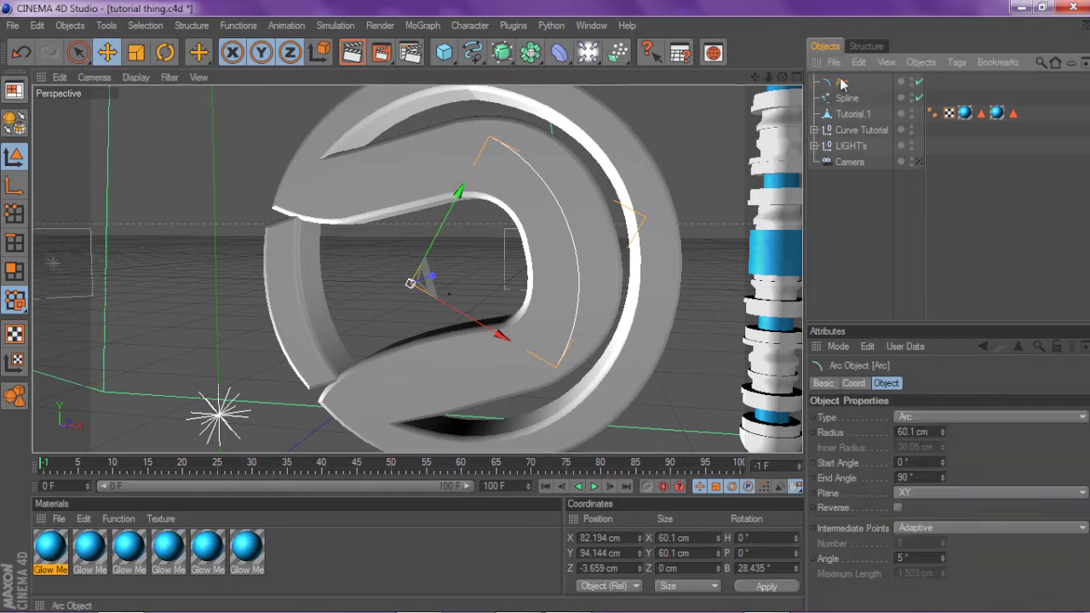
key(Delete)
click(846, 81)
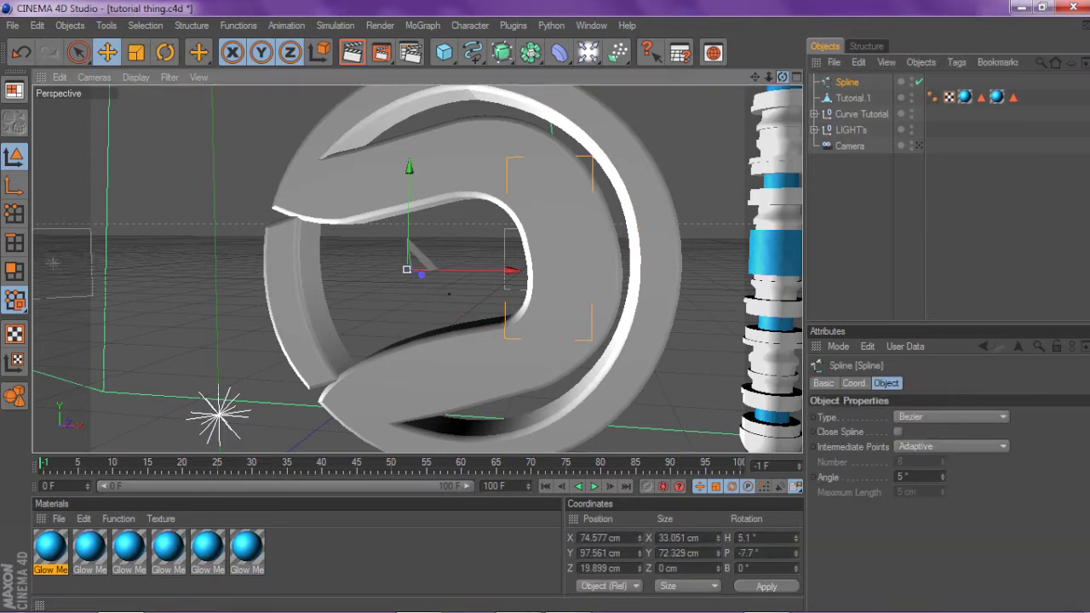
alt+drag(519, 243, 397, 269)
drag(353, 201, 353, 205)
drag(389, 296, 385, 295)
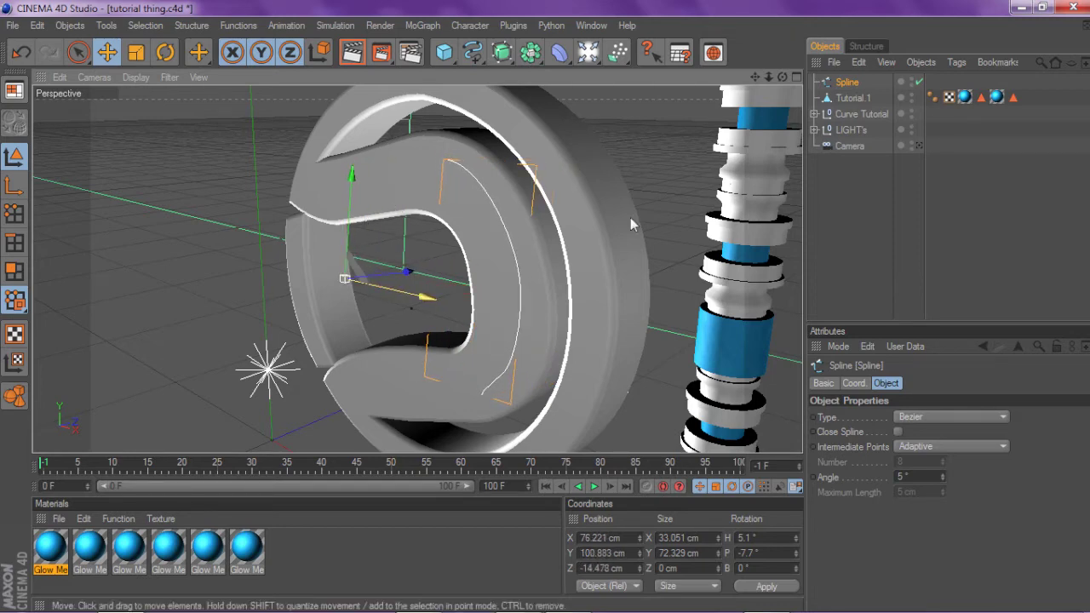
drag(782, 77, 800, 62)
drag(506, 262, 490, 262)
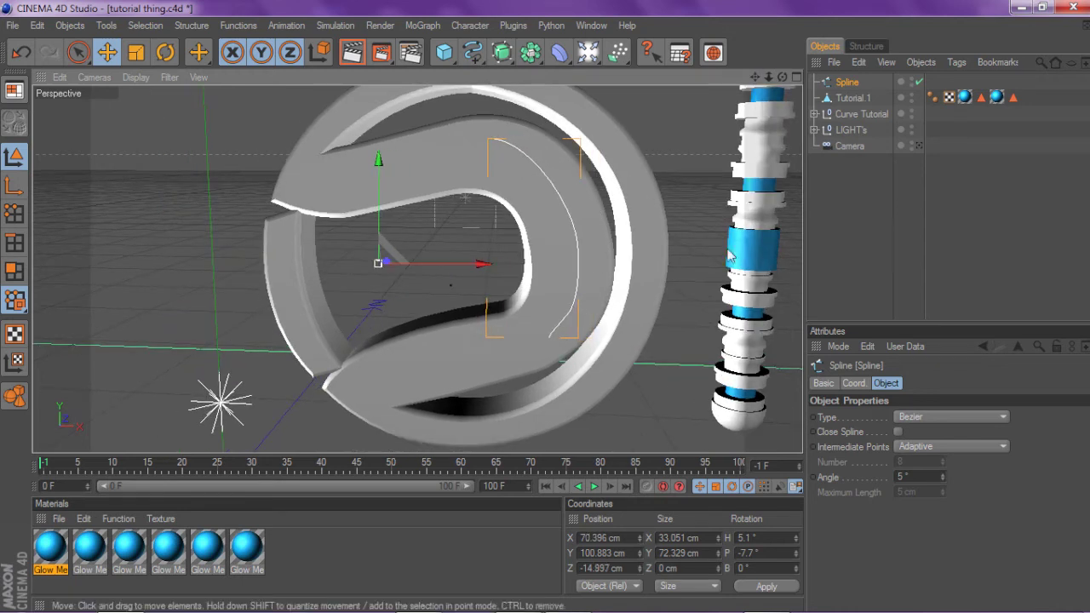
Replace the spline with a new freehand spline, about 22.8 by 69.9 cm, along the middle of the logo's curved arm
click(844, 238)
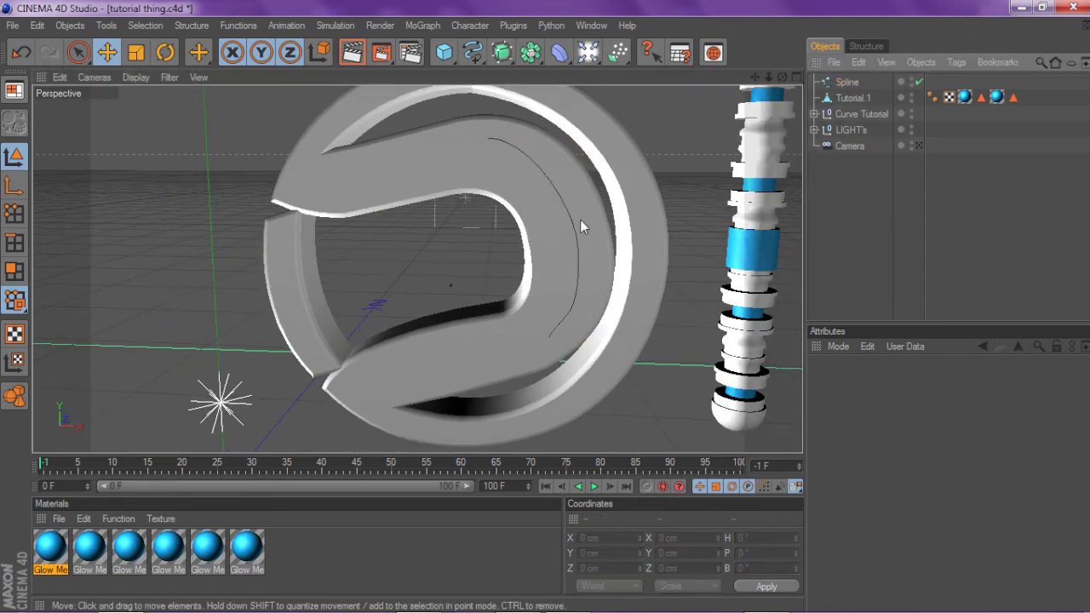
click(847, 82)
key(Delete)
click(472, 52)
click(503, 67)
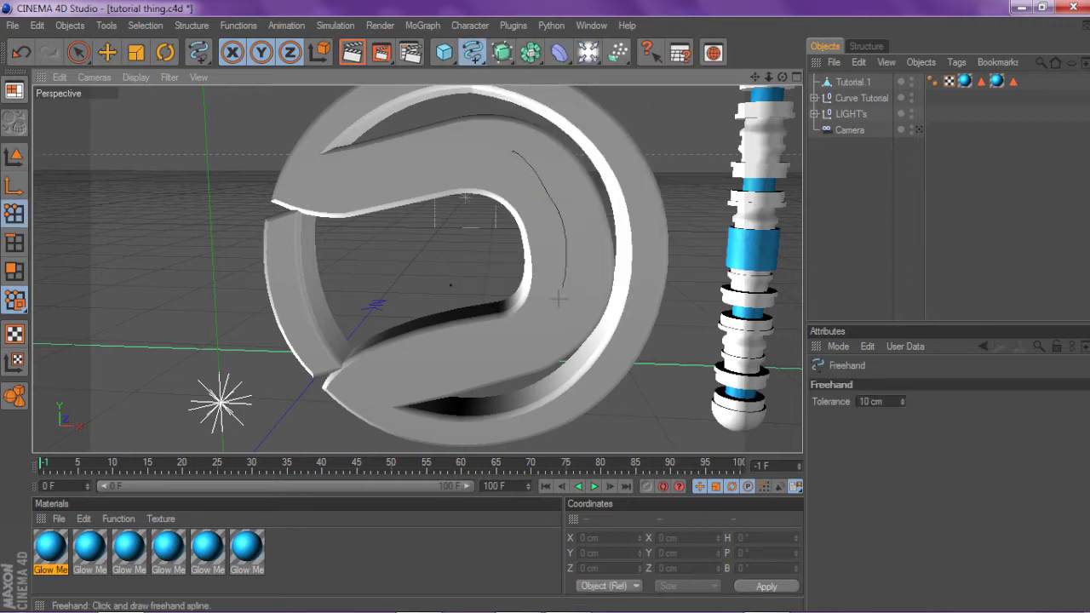
drag(552, 315, 555, 318)
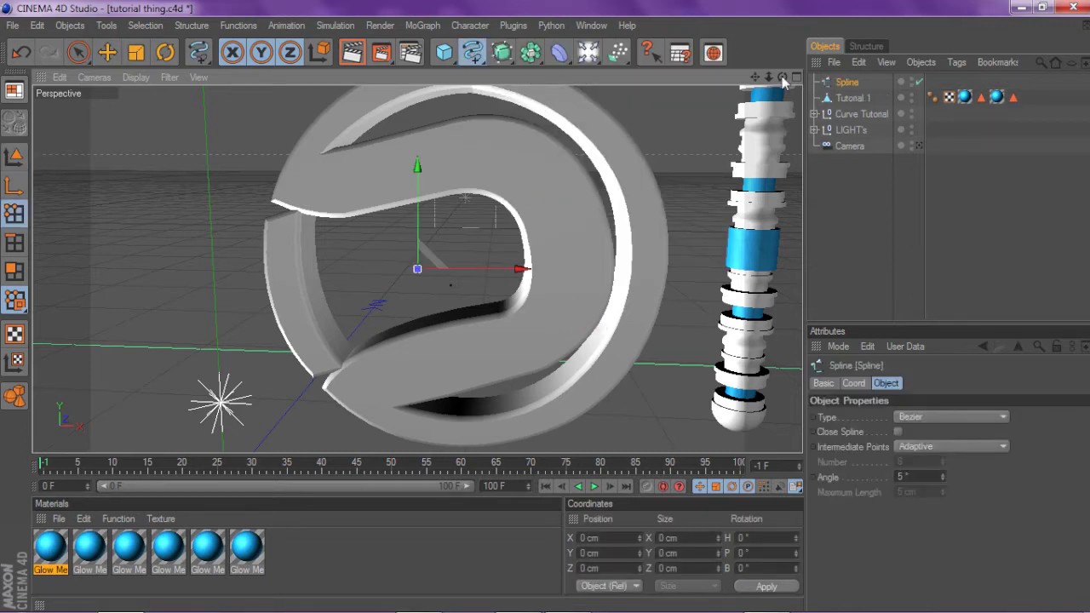
Move the whole freehand spline in front of the curved arm, to about X 84, Y 96.6, Z -27.3 cm
drag(782, 78, 116, 71)
click(107, 54)
click(14, 155)
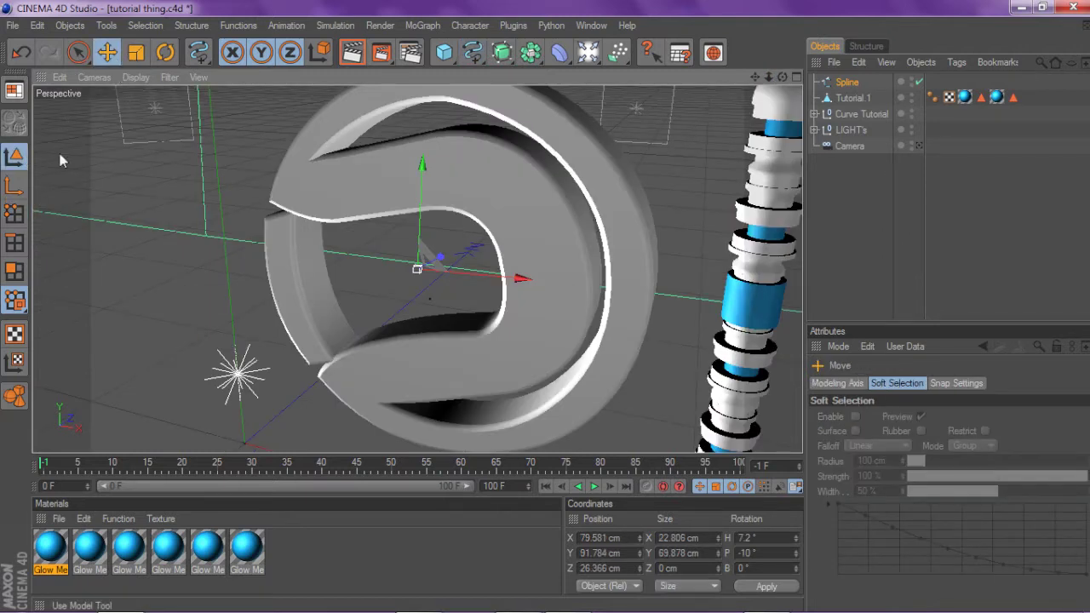
drag(435, 259, 405, 276)
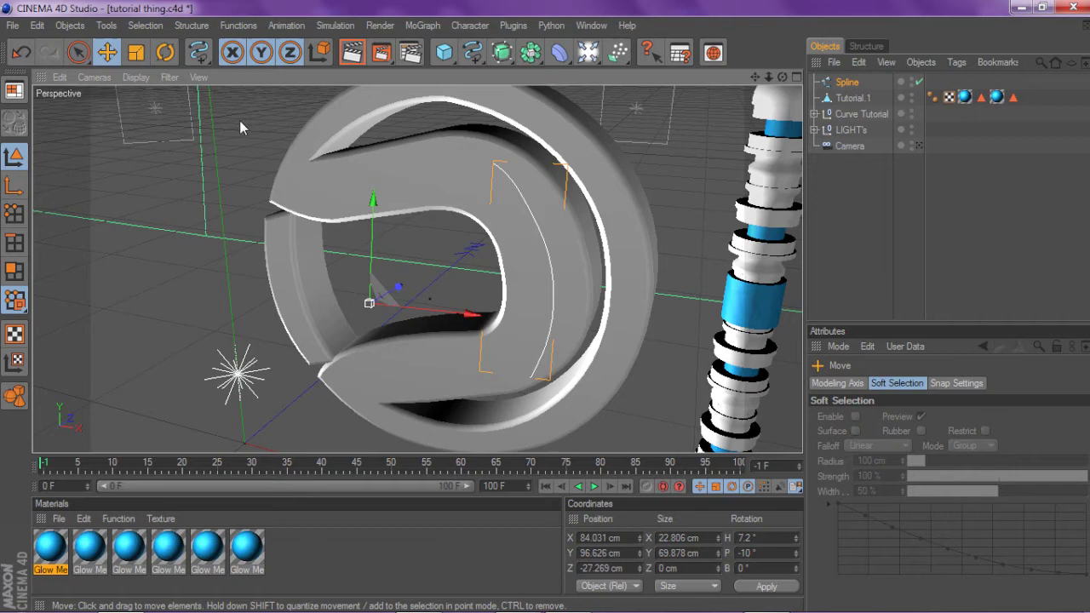
Scale the spline down to about 20.3 by 62.3 cm and shift it to about X 87.6, Y 99.3, Z -24.8 cm
click(136, 53)
drag(127, 141, 109, 138)
click(106, 53)
drag(782, 77, 802, 67)
Add a Spline Wrap deformer and make it a child of the Tutorial.1 pipe
click(559, 52)
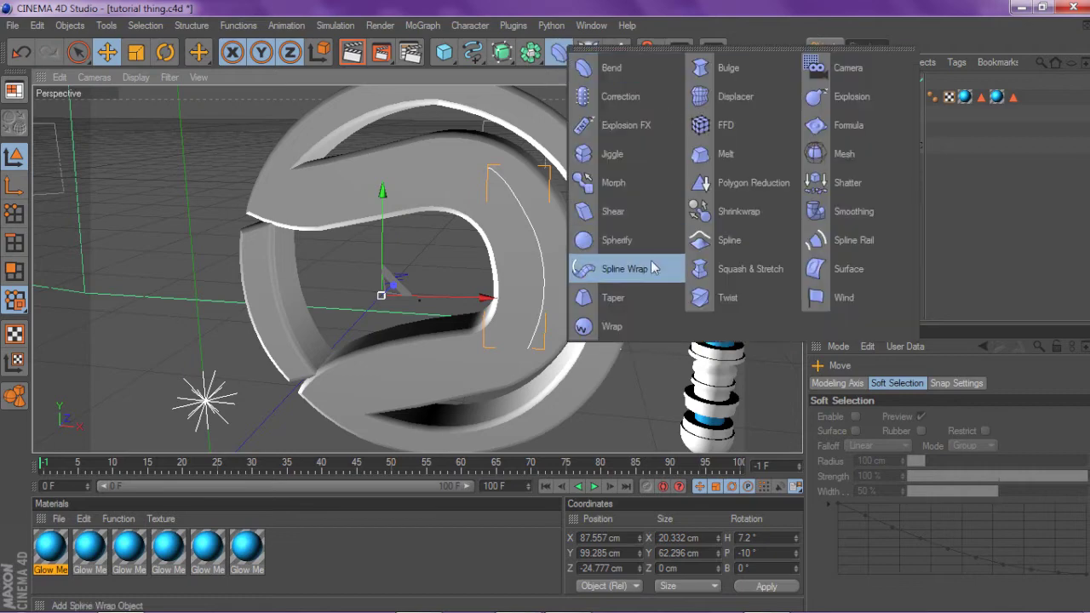
click(614, 270)
click(838, 114)
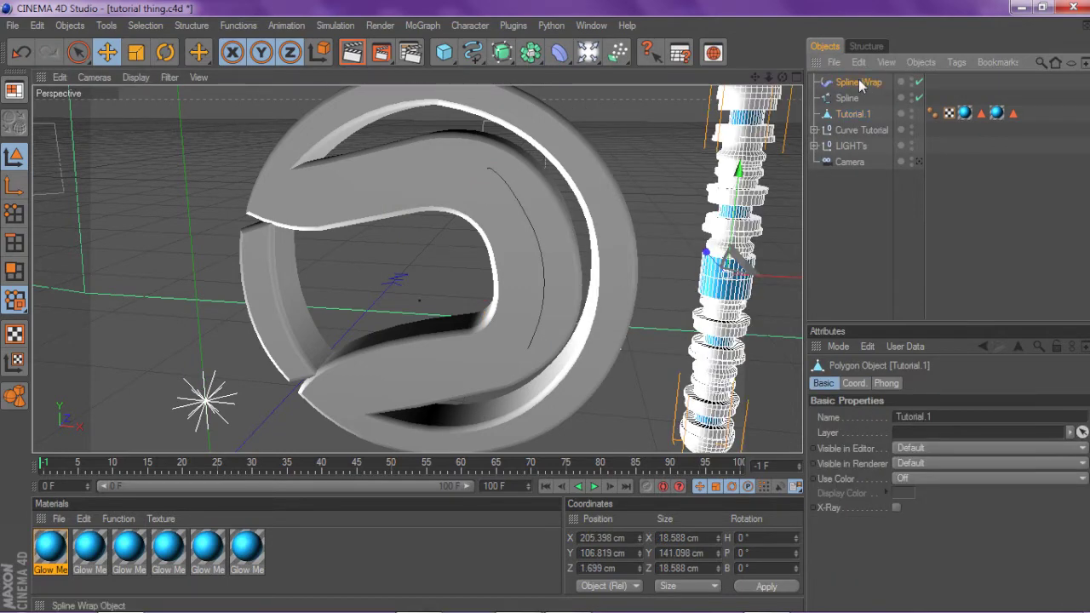
click(859, 82)
drag(856, 86, 860, 119)
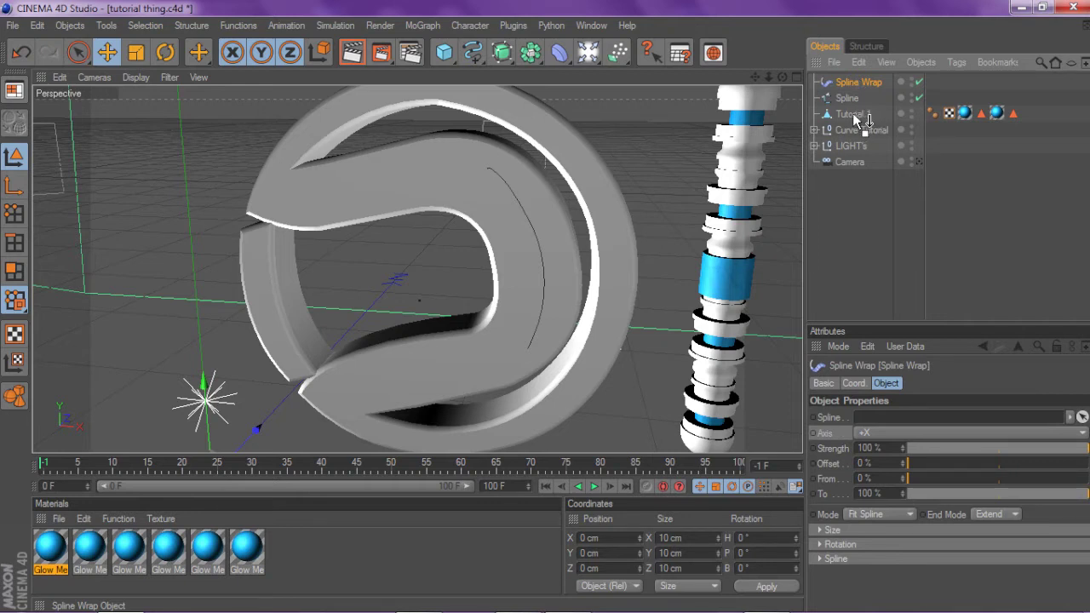
drag(854, 114, 852, 114)
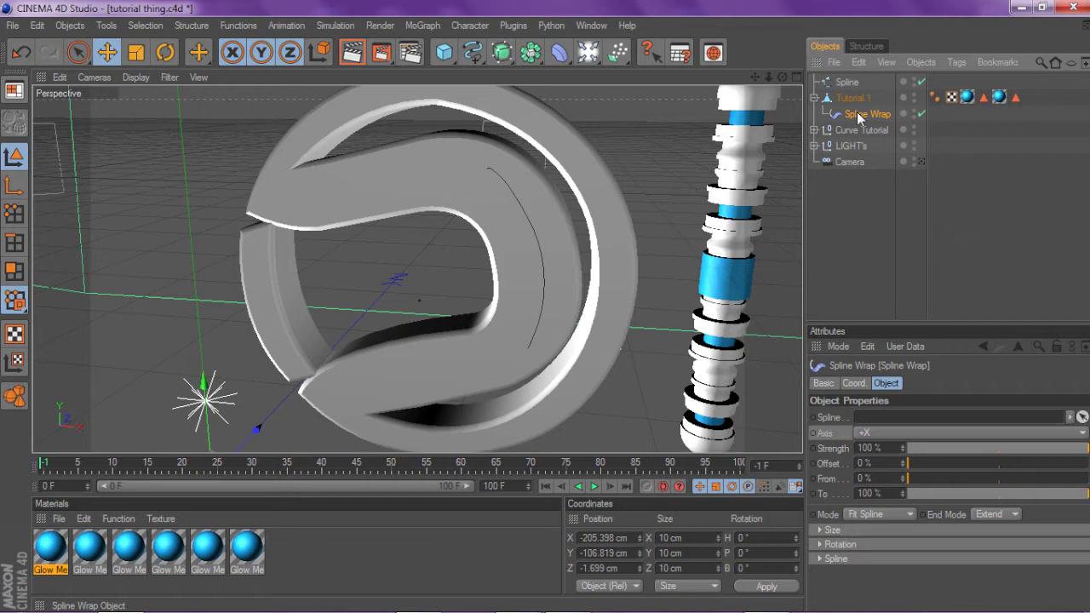
Assign the freehand Spline as the path of the Spline Wrap deformer
click(886, 385)
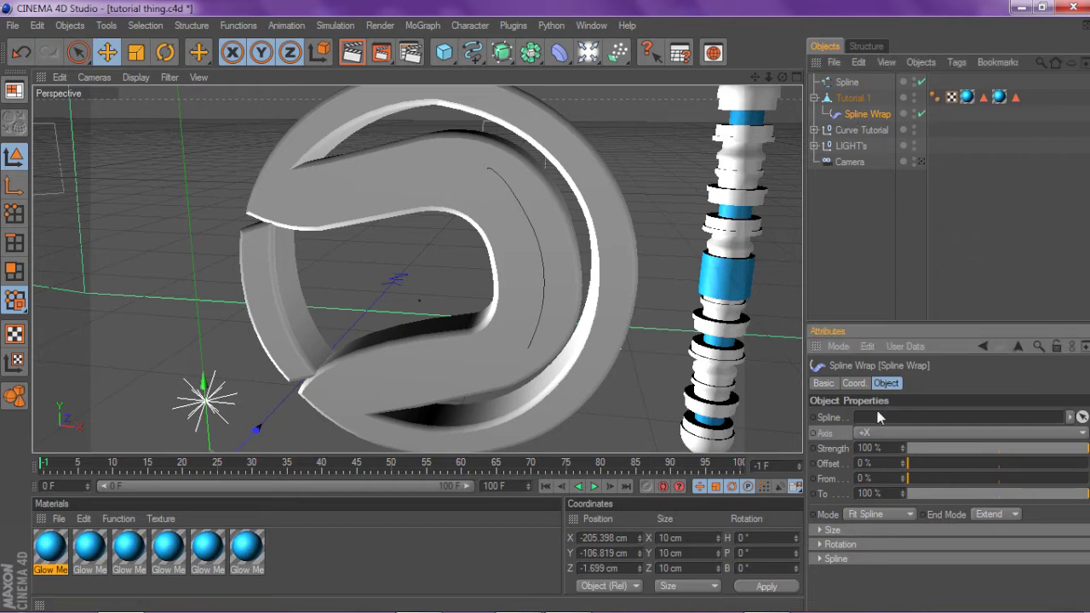
click(851, 85)
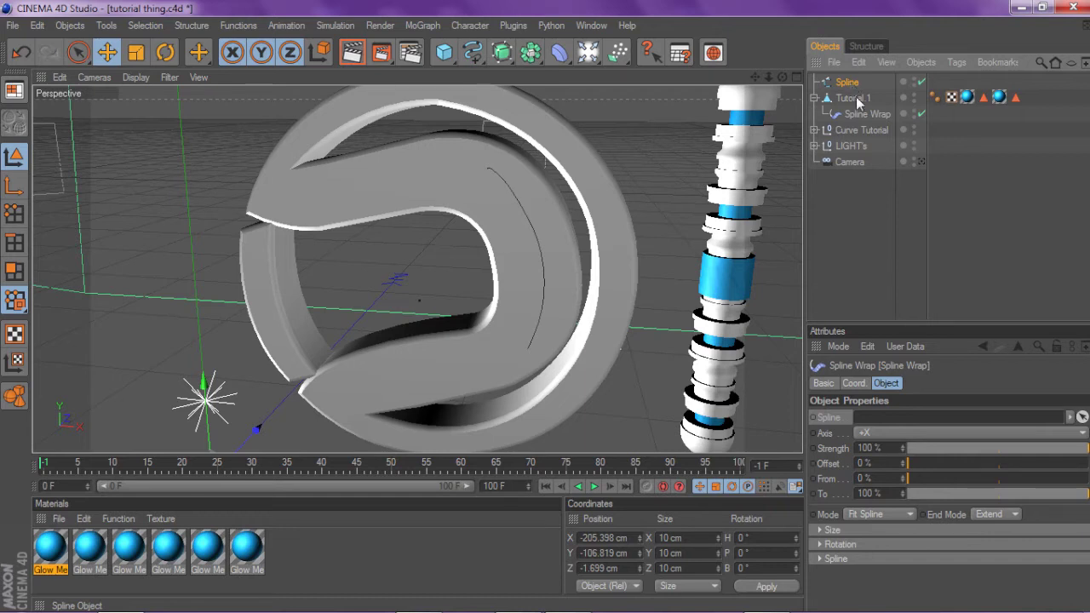
drag(882, 424, 881, 426)
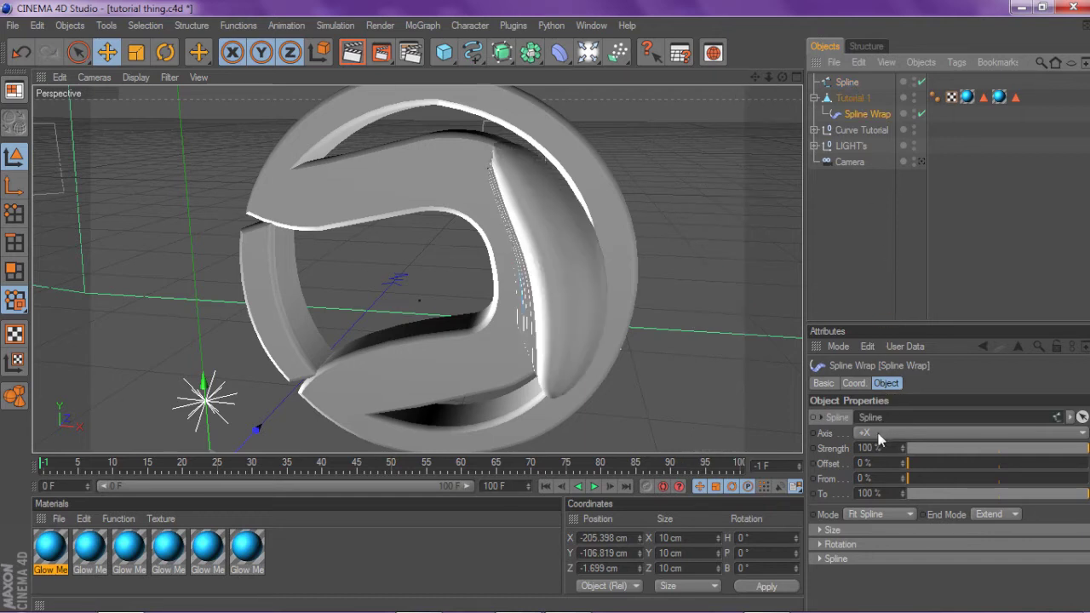
Set the Spline Wrap's axis to +Y so the pipe bends lengthwise along the spline
click(836, 434)
click(870, 435)
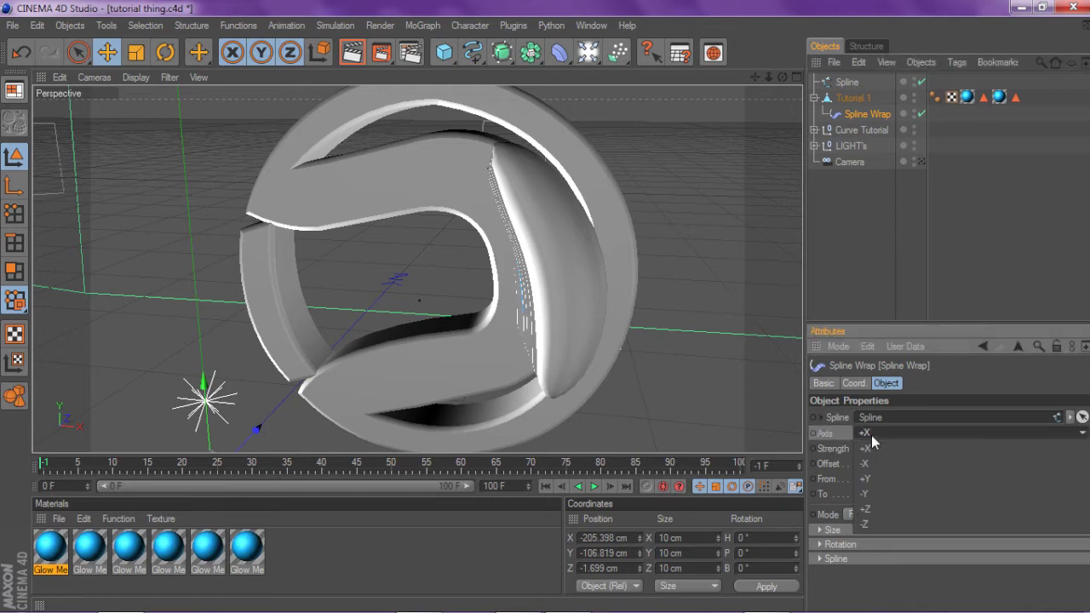
click(877, 477)
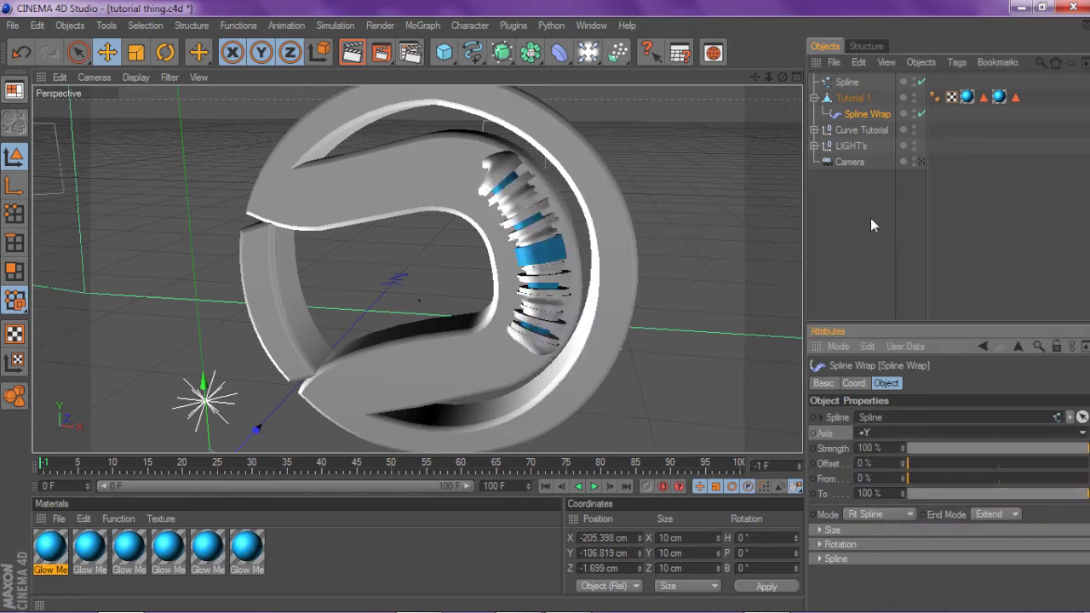
scroll(722, 218, up, 2)
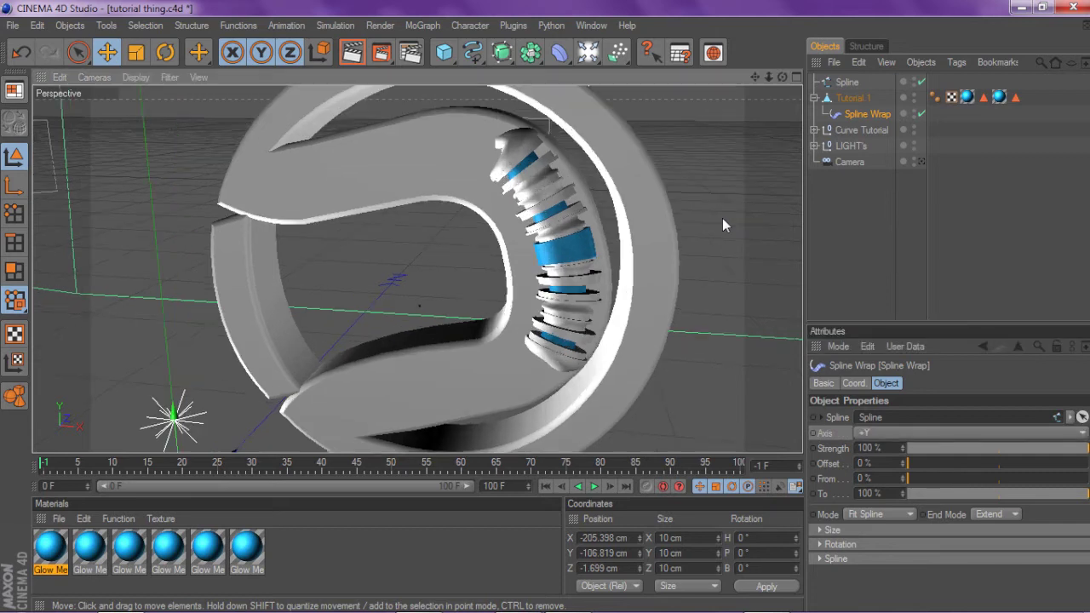
click(826, 436)
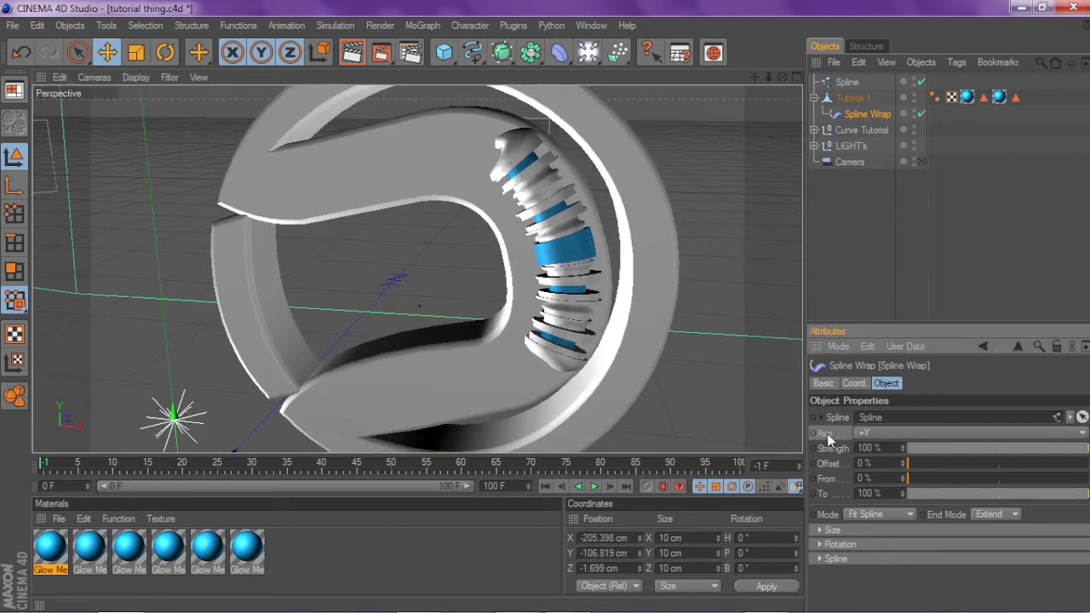
click(870, 435)
click(871, 450)
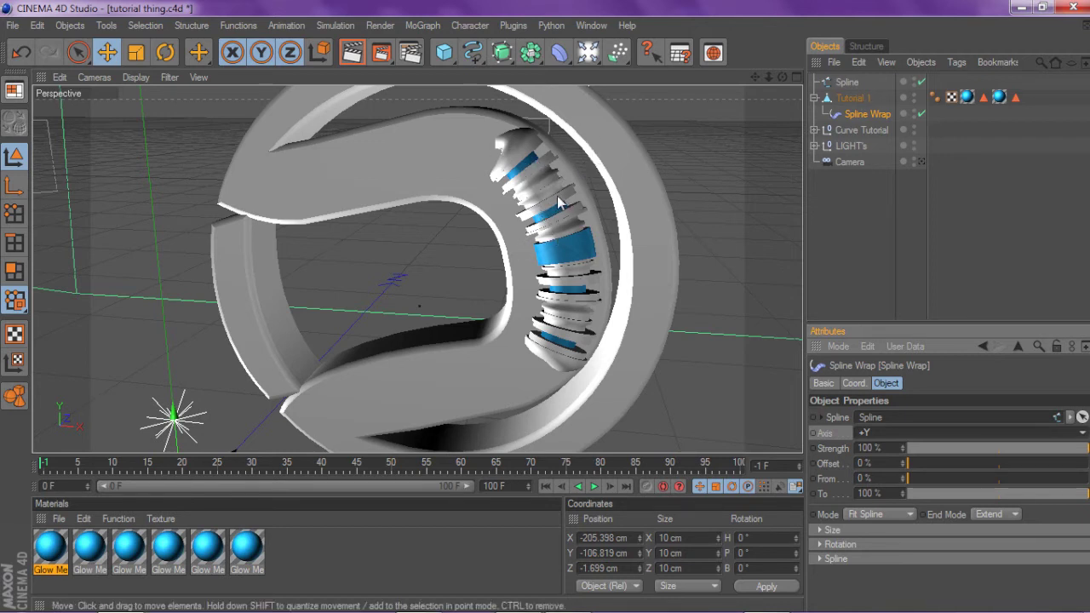
Scale the Tutorial.1 pipe down to about 10 by 75.7 by 10 cm to make it slimmer on the arm
click(849, 98)
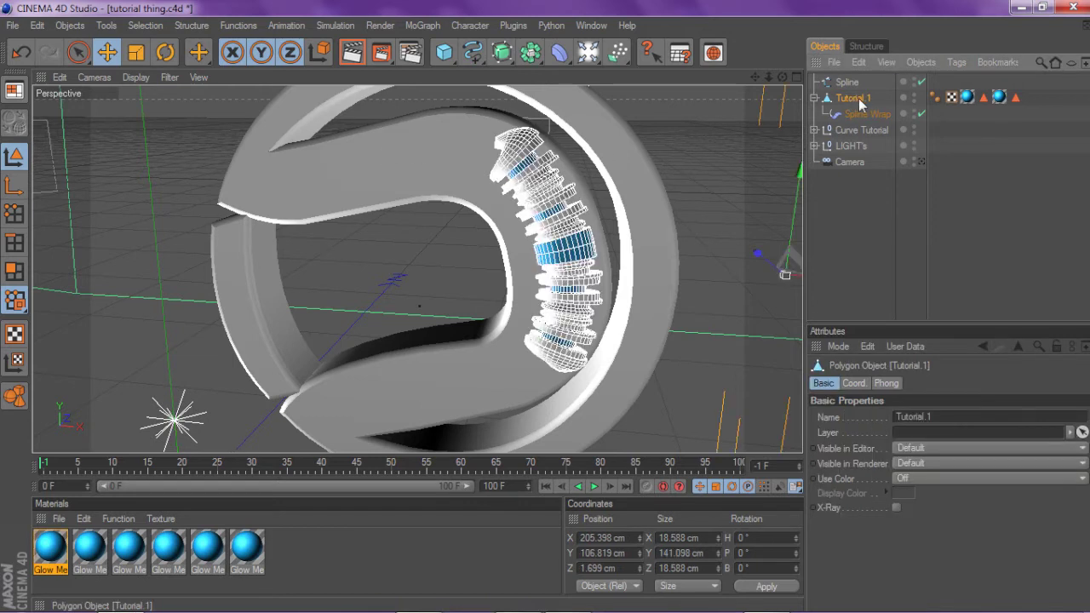
click(863, 114)
click(848, 98)
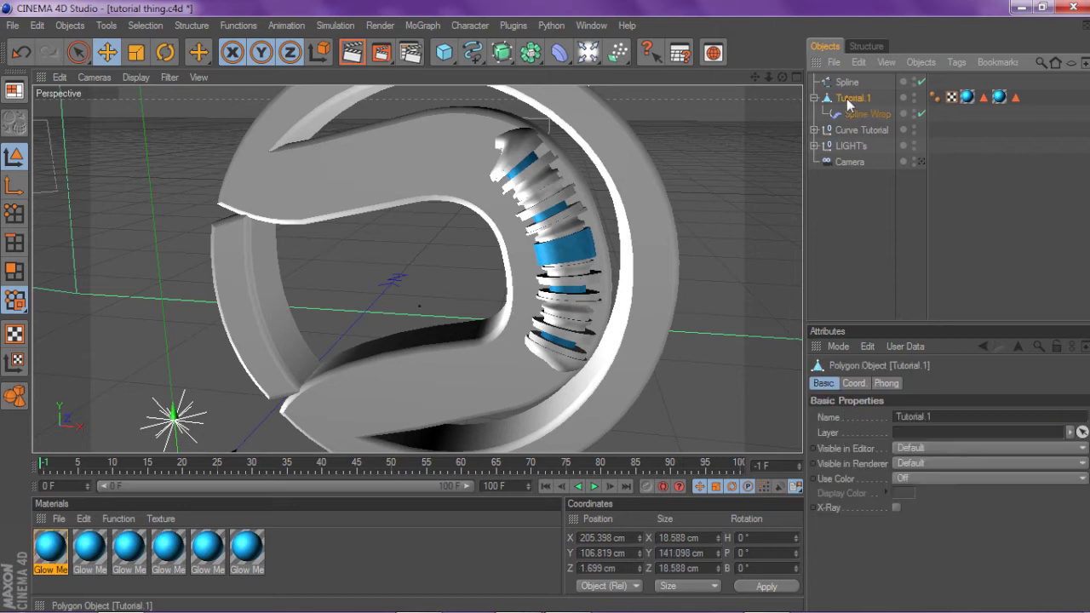
click(135, 52)
drag(706, 178, 554, 179)
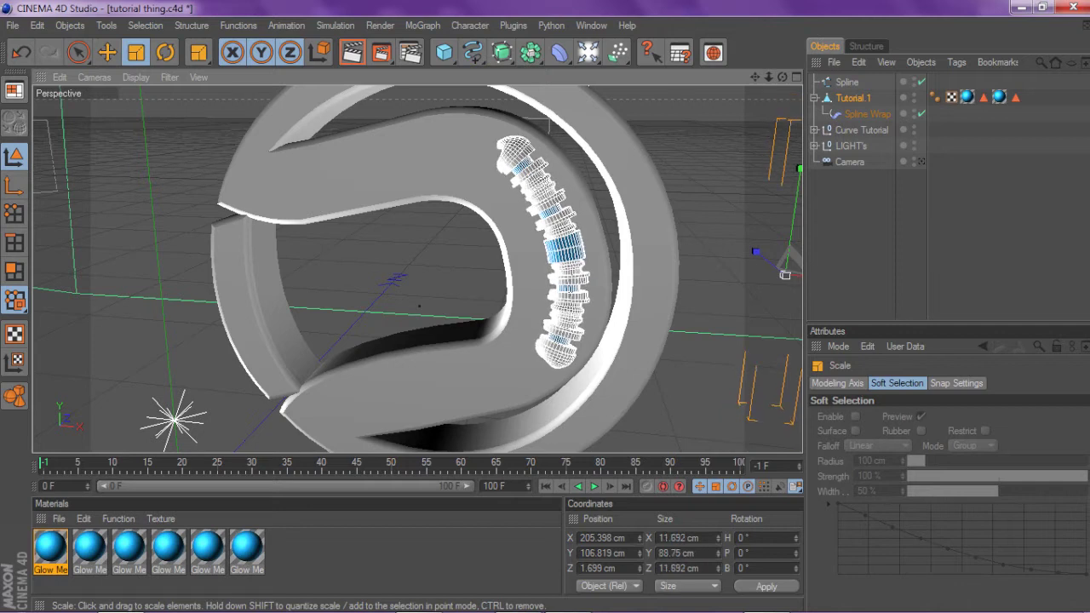
click(815, 231)
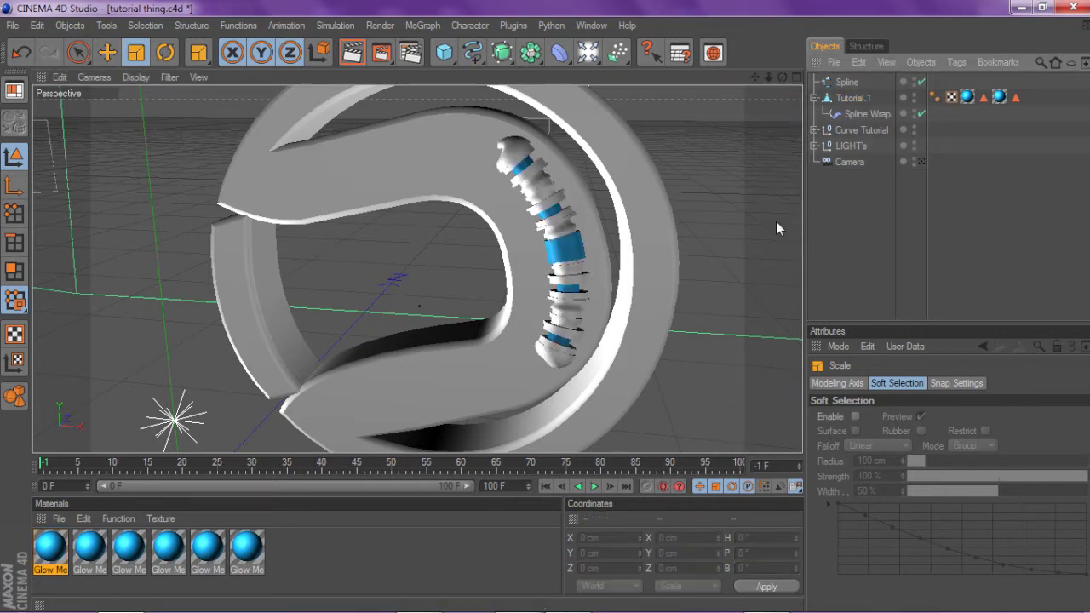
click(850, 98)
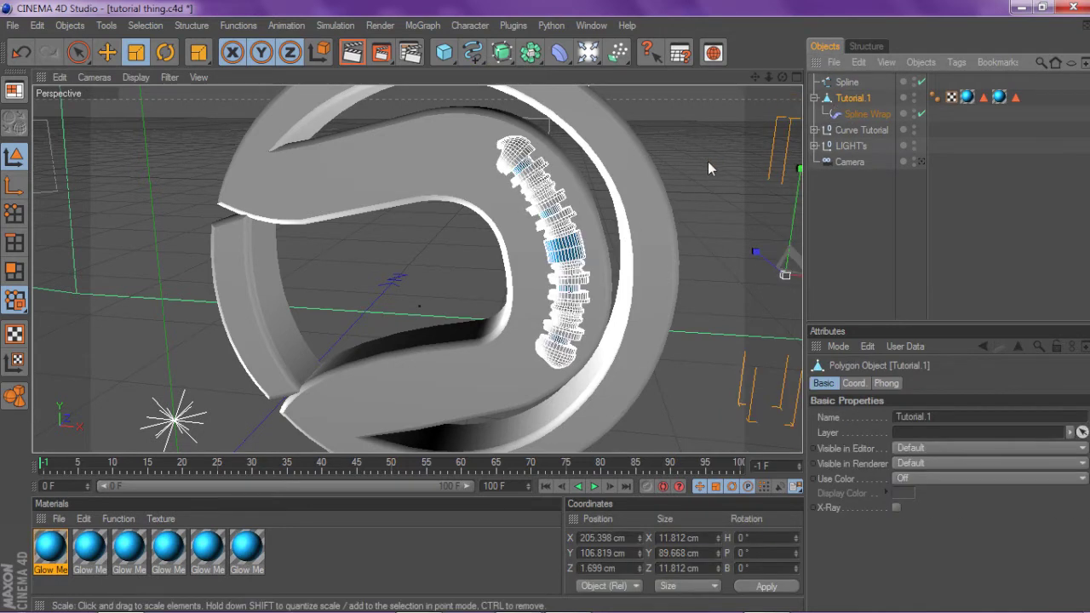
drag(734, 159, 632, 159)
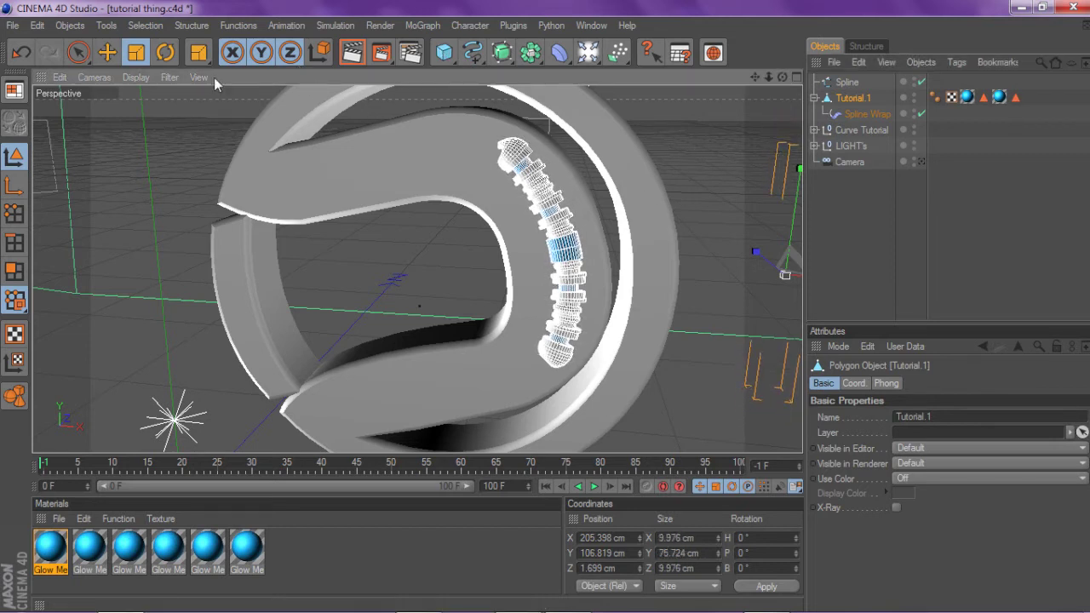
Move the Tutorial.1 pipe to about X 201.6, Y 105.5, Z 0.5 cm and nudge the spline to centre it on the curved arm
click(107, 52)
drag(152, 154, 138, 159)
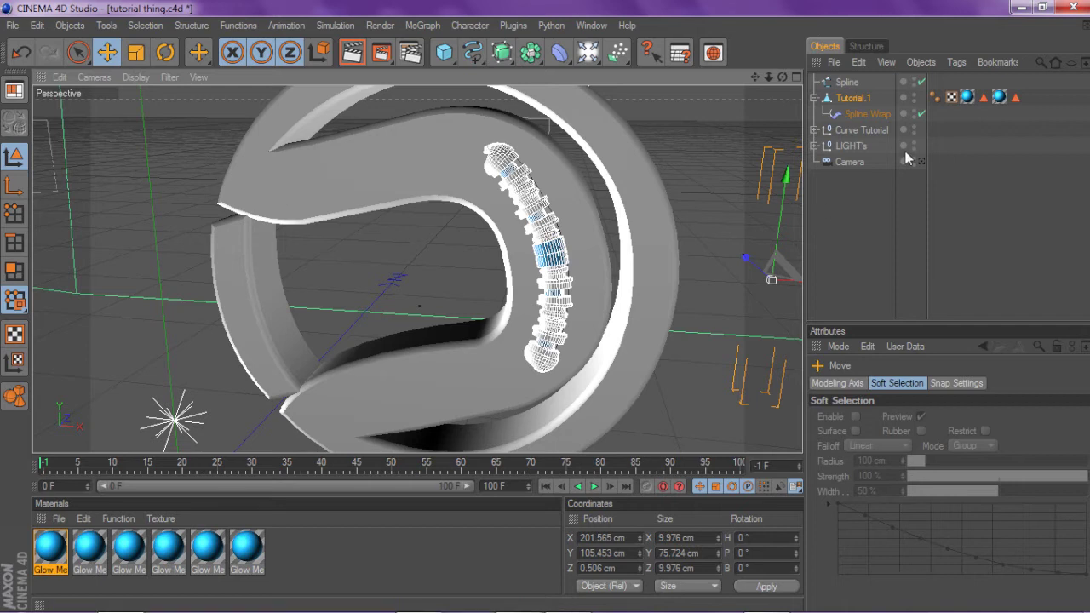
click(846, 82)
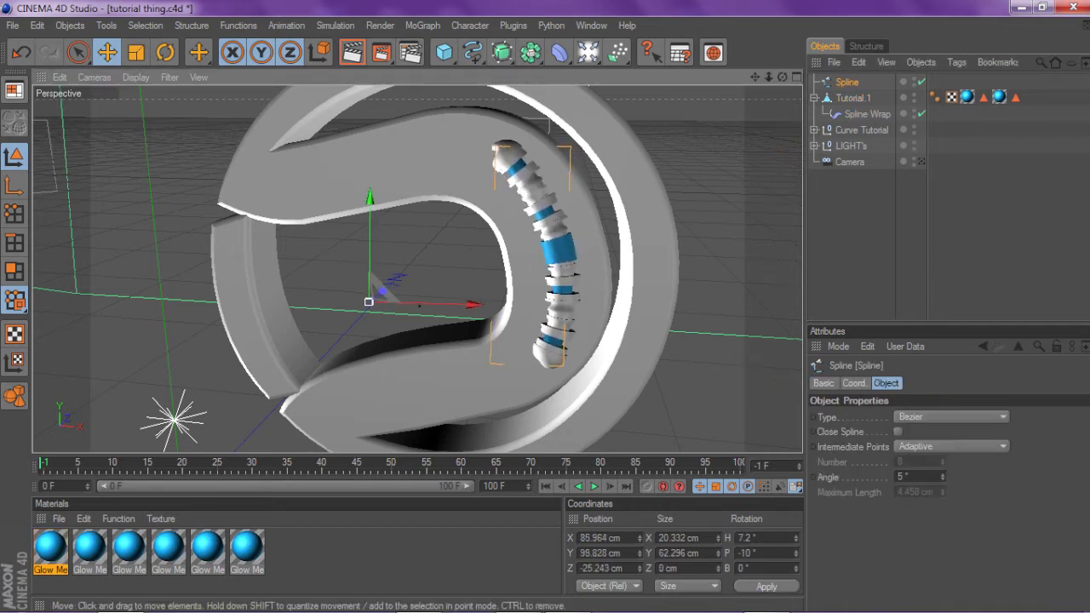
drag(546, 265, 542, 266)
click(714, 137)
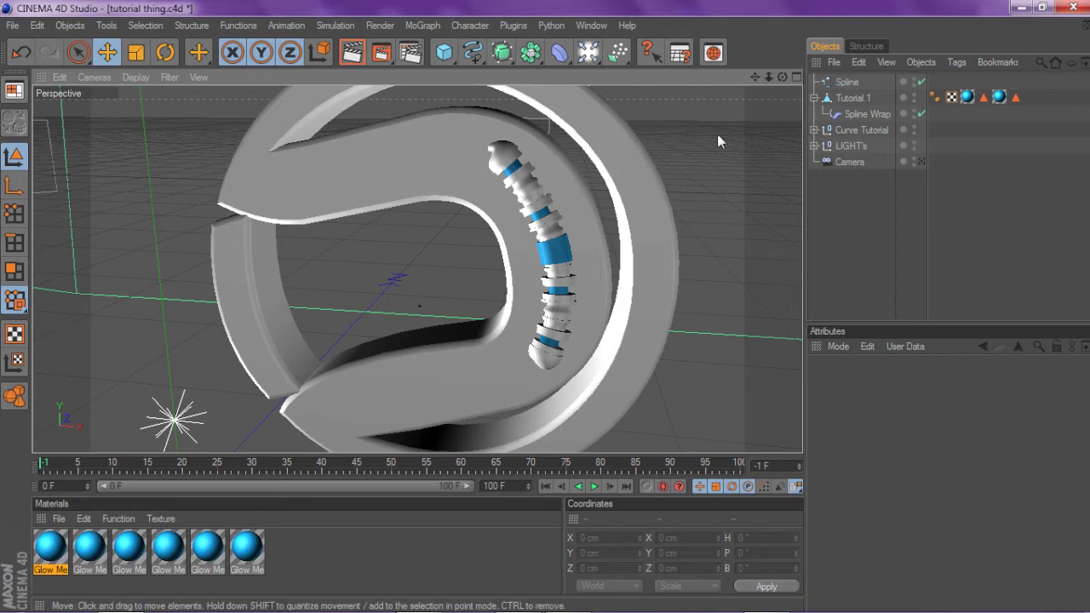
scroll(717, 135, up, 4)
scroll(747, 117, down, 2)
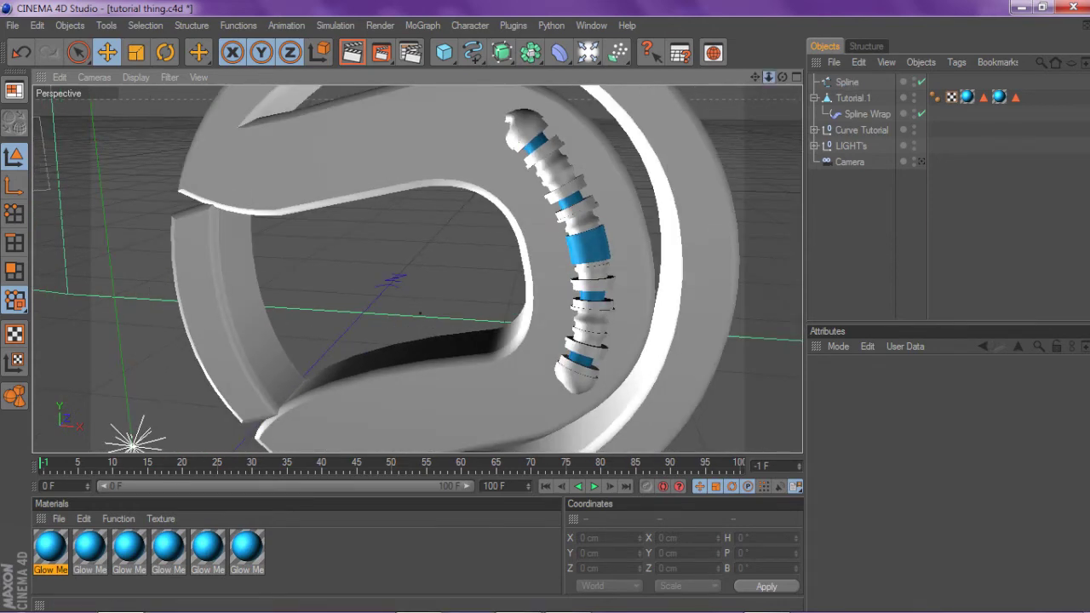
drag(767, 76, 763, 74)
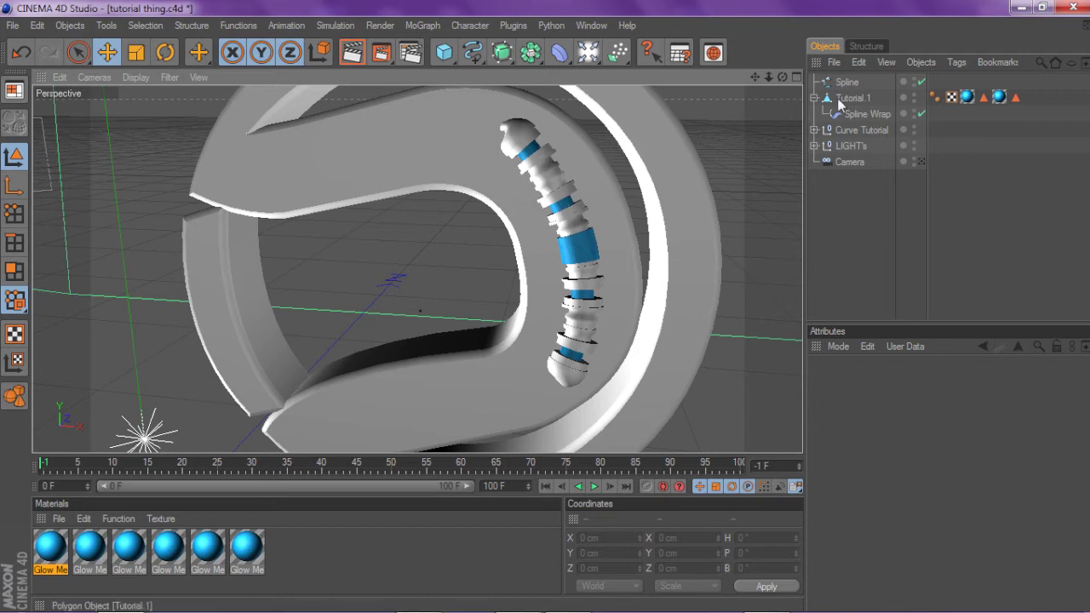
click(443, 52)
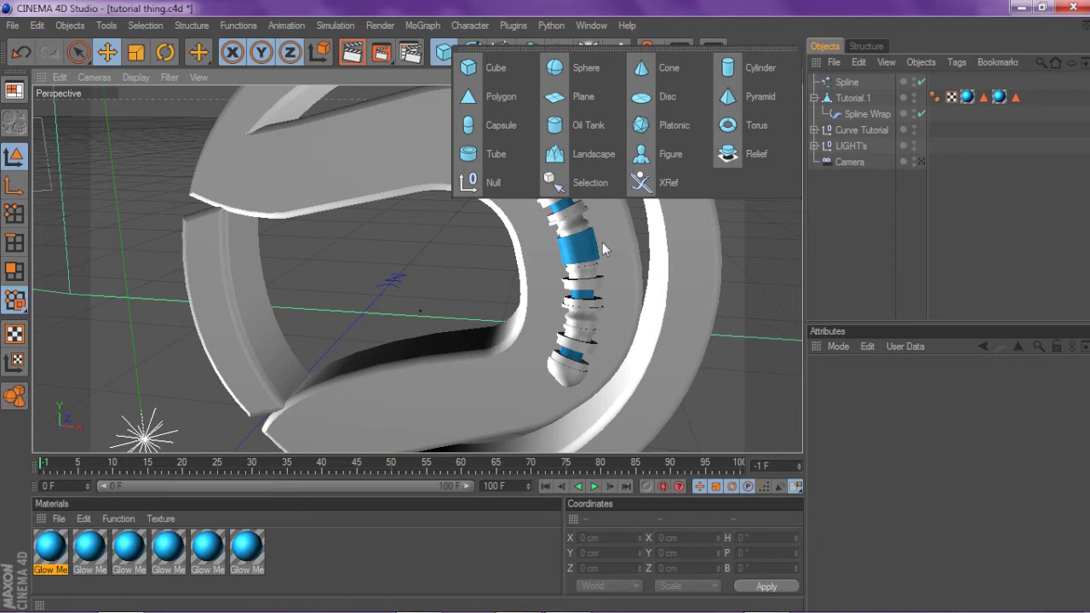
click(853, 233)
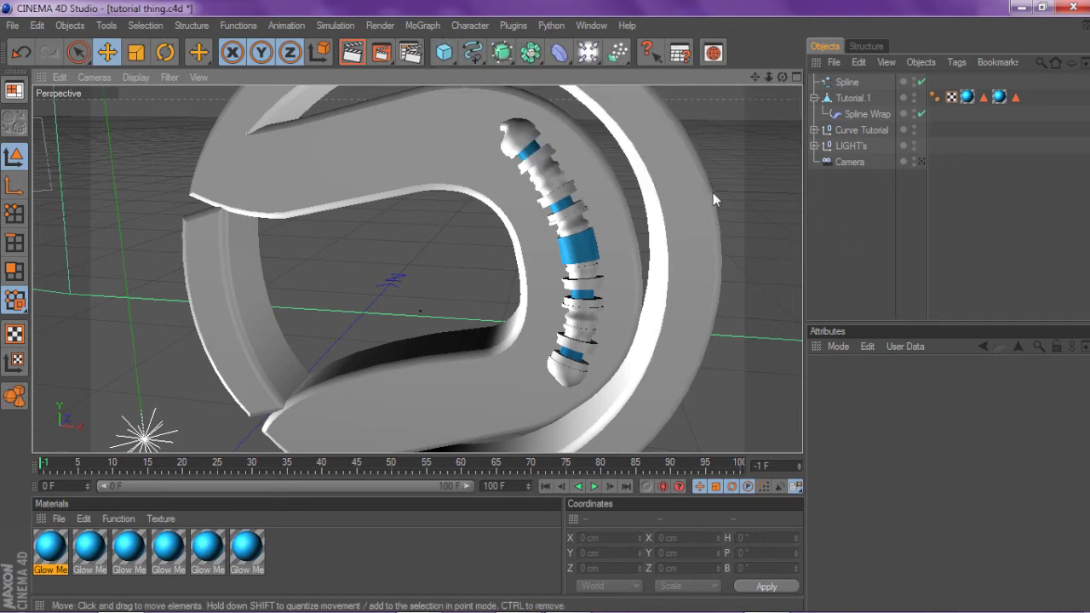
scroll(713, 192, down, 2)
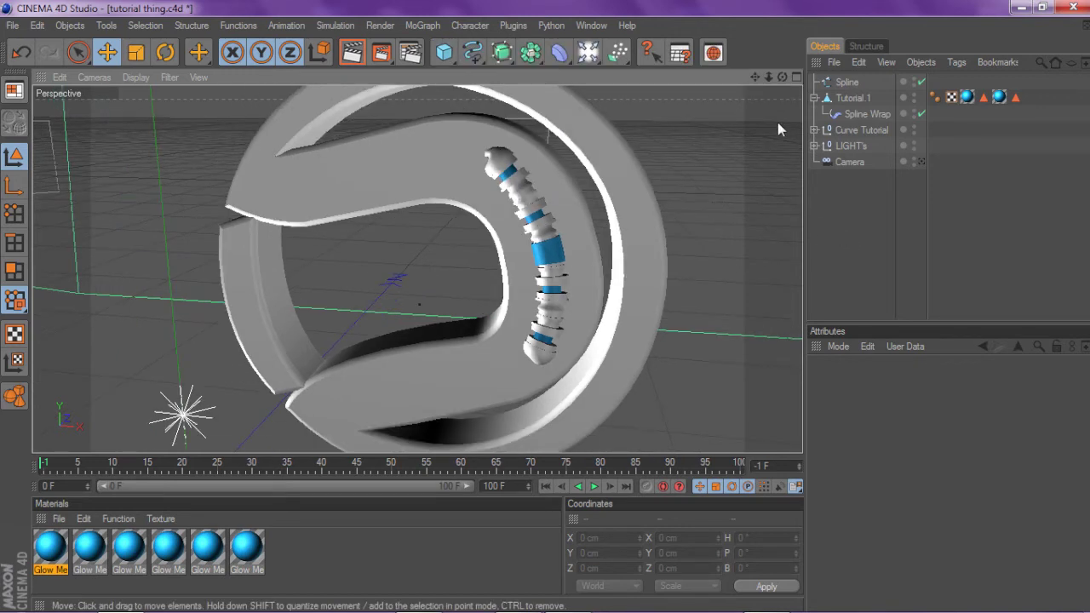
Duplicate the Tutorial.1 pipe with its deformer and move the copy beside the original, to about X 212.2, Y 108.6, Z 3.6 cm
click(814, 97)
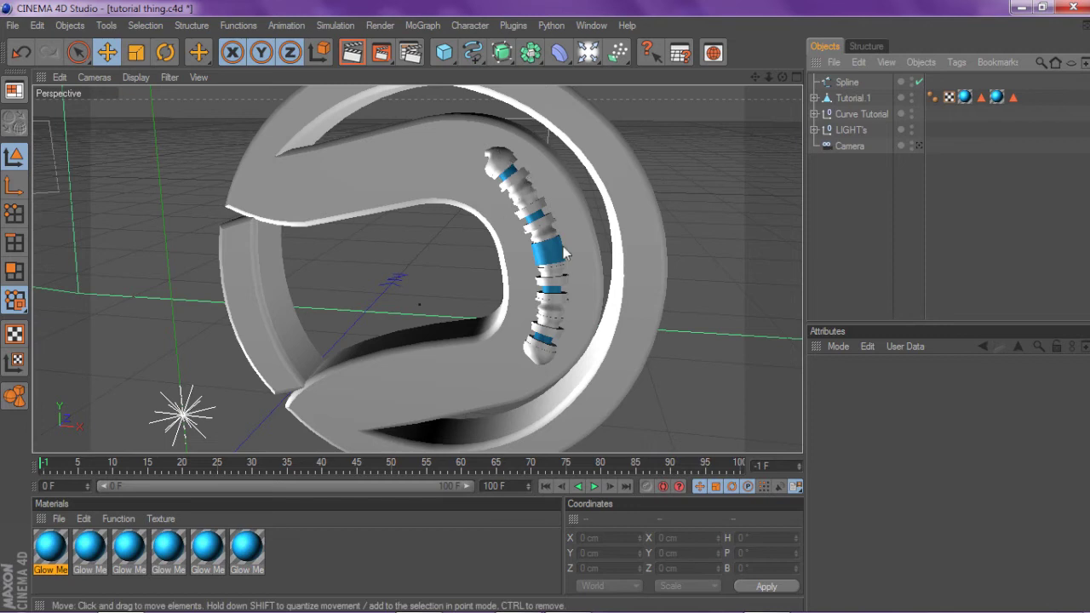
click(846, 99)
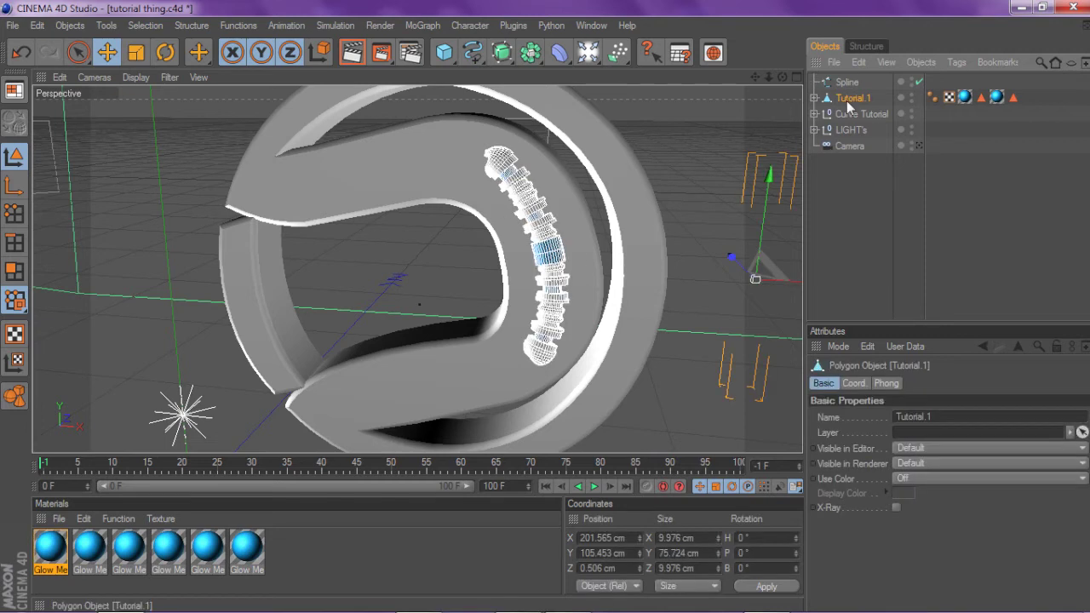
key(ctrl+c)
key(ctrl+v)
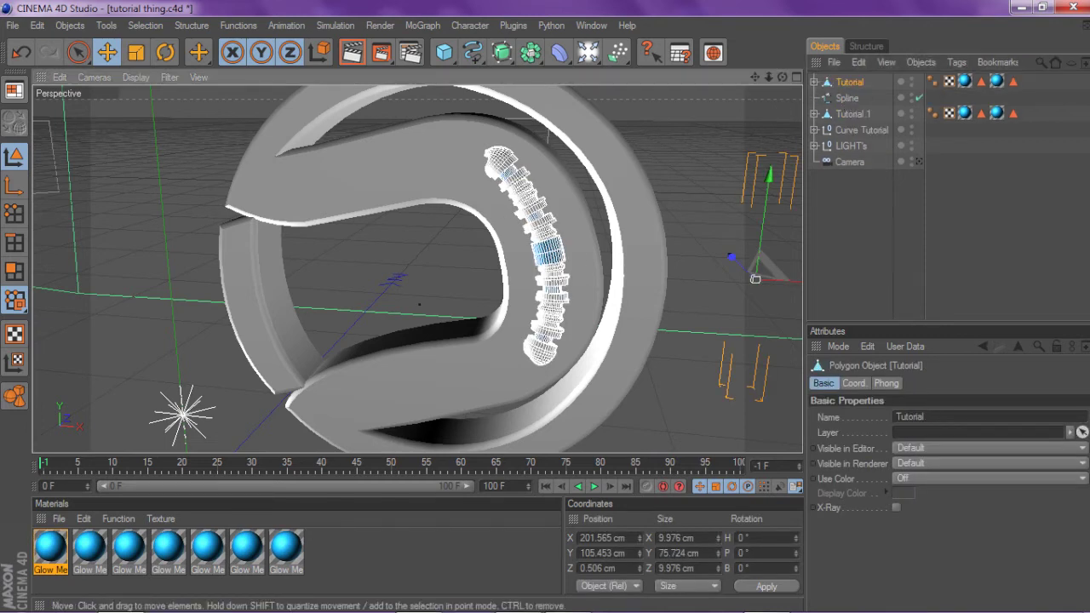
drag(754, 277, 788, 269)
drag(596, 247, 599, 245)
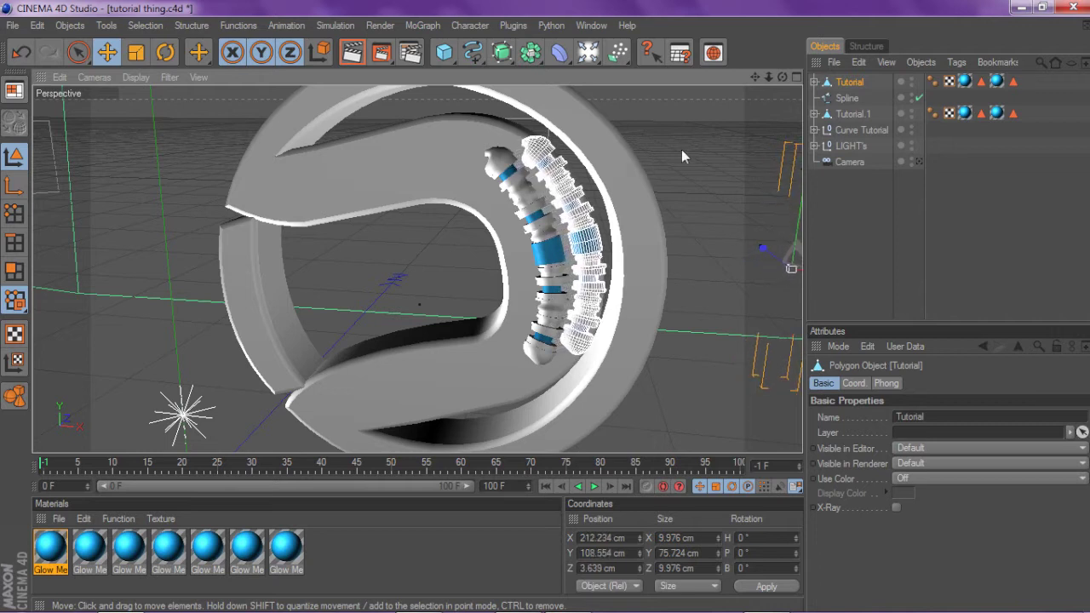
Save the scene and nudge the original spline to about X 83.6, Y 98.6, Z -25.8 cm
click(814, 82)
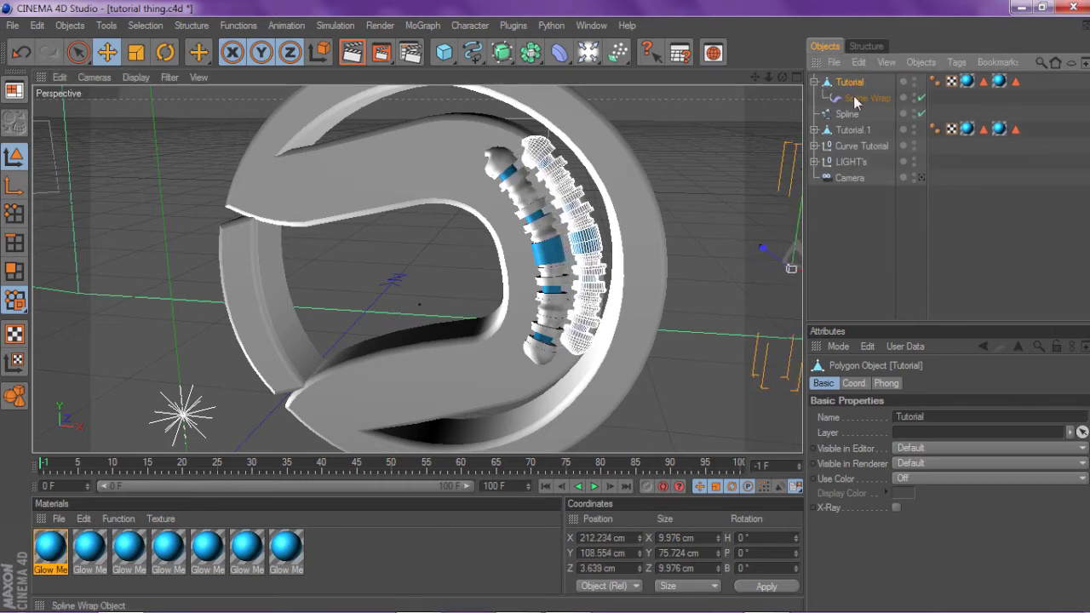
click(856, 100)
click(848, 115)
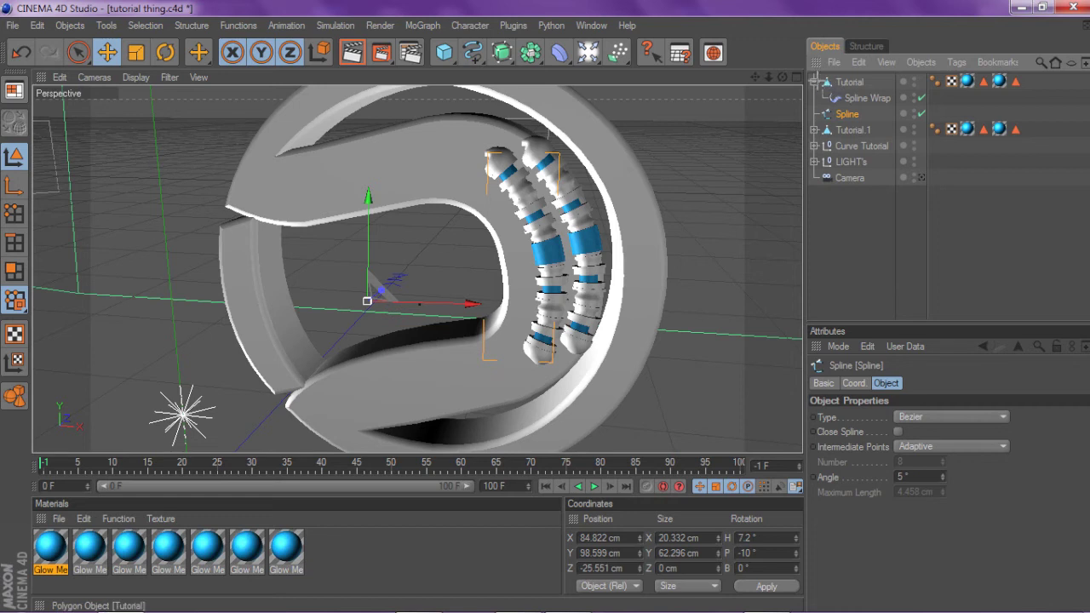
click(815, 82)
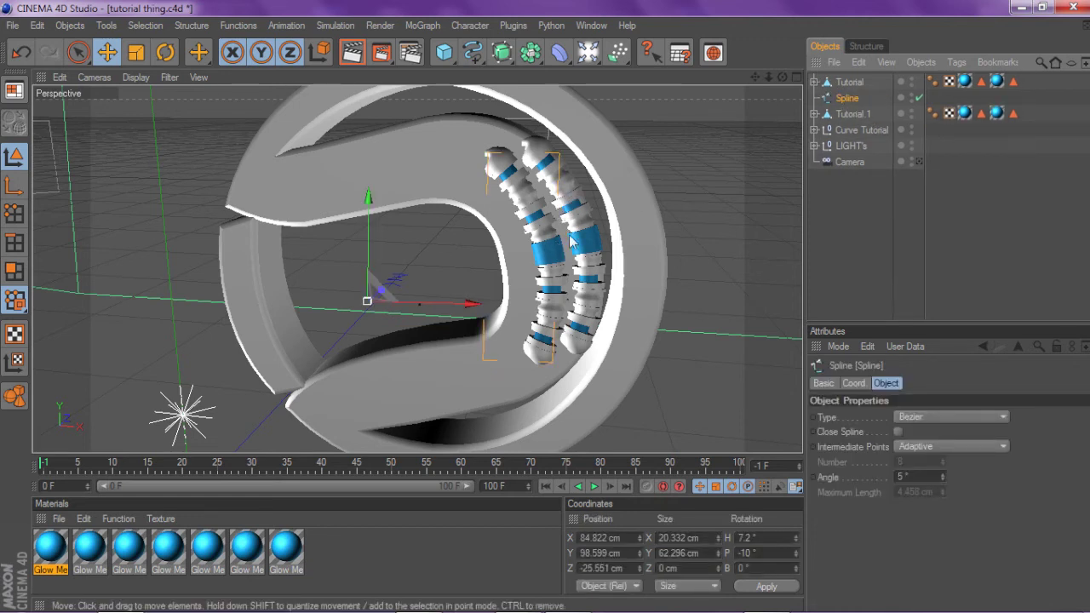
key(ctrl+s)
drag(587, 167, 583, 167)
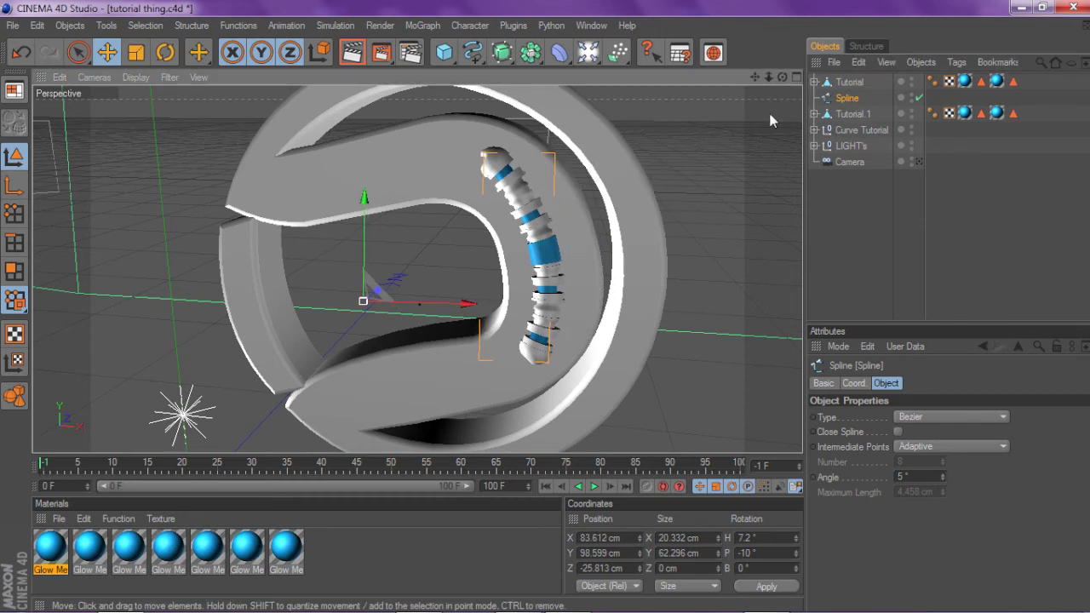
Shift the Tutorial pipe copy further outward and nudge the original spline to about X 81.4, Y 98.4, Z -26.3 cm
click(850, 83)
drag(669, 175, 713, 165)
click(847, 98)
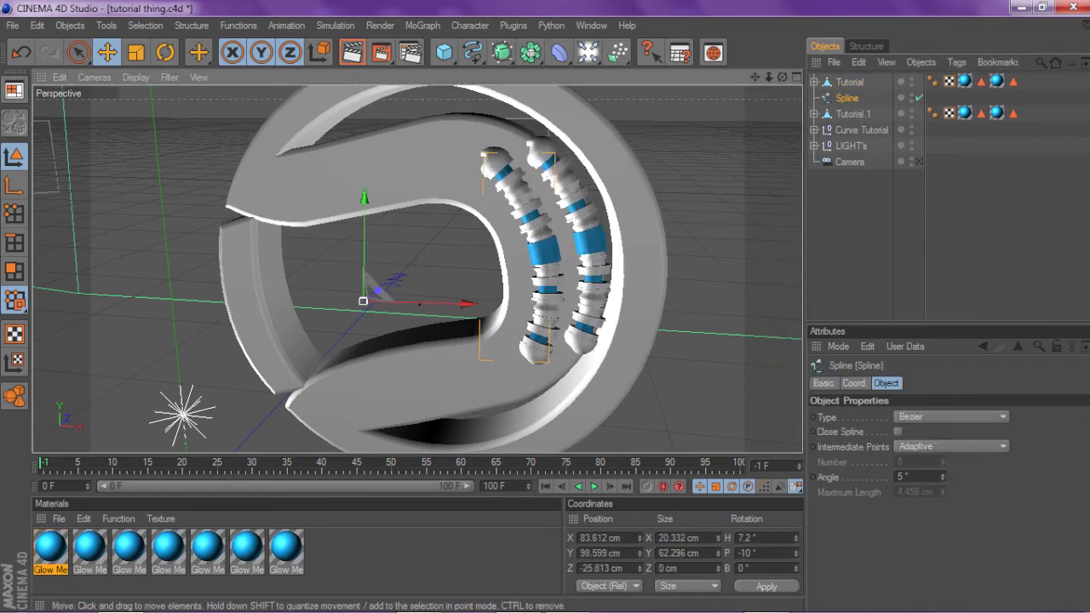
click(850, 82)
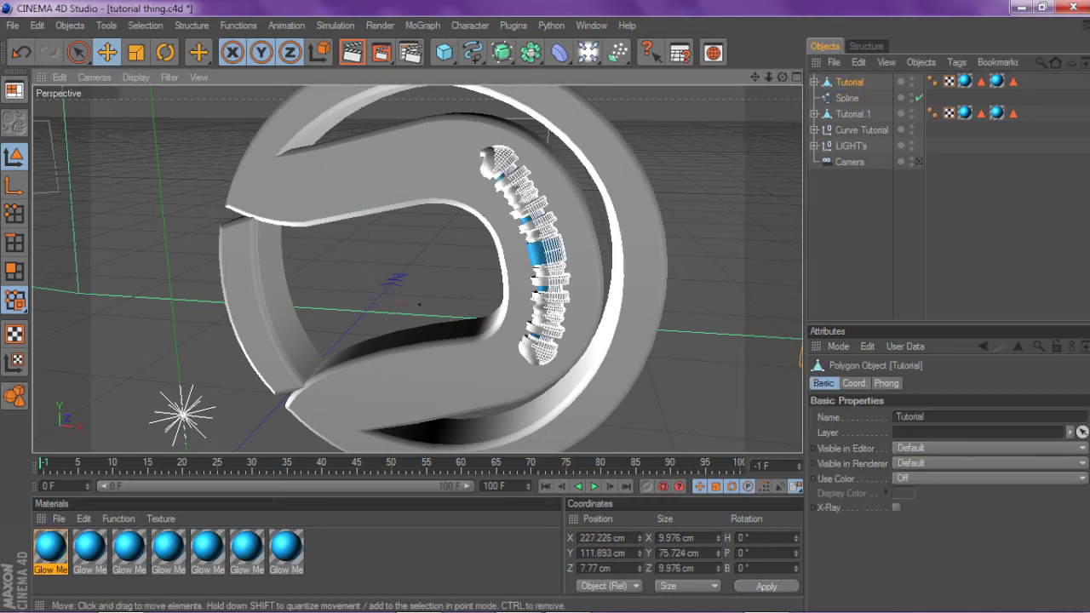
click(845, 98)
drag(745, 150, 749, 149)
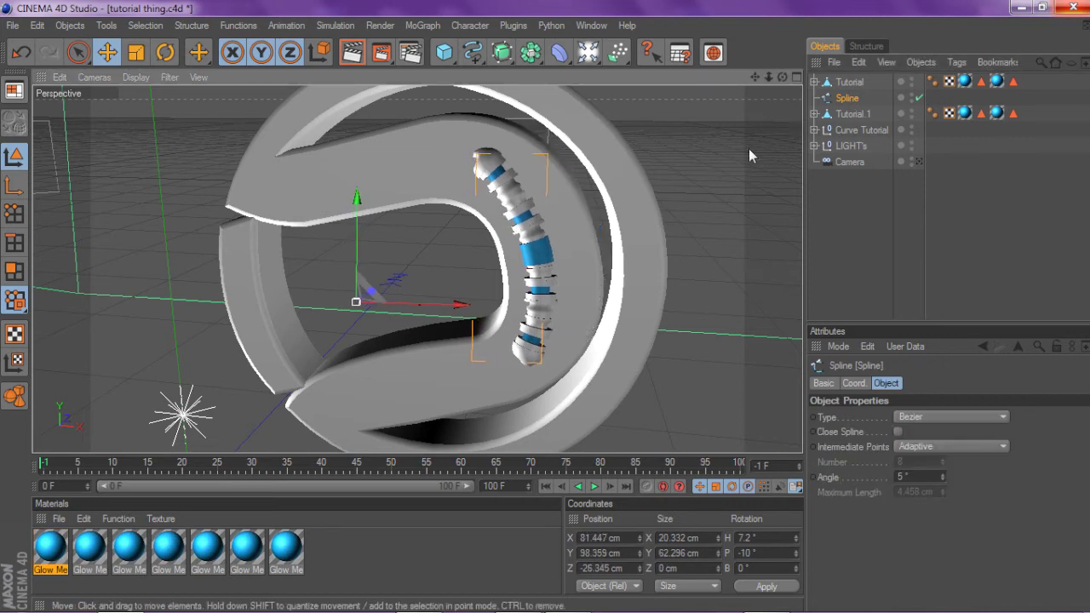
Duplicate the spline and move the copy outward on the arm to about X 91, Y 100.9, Z -23.6 cm
scroll(770, 136, up, 2)
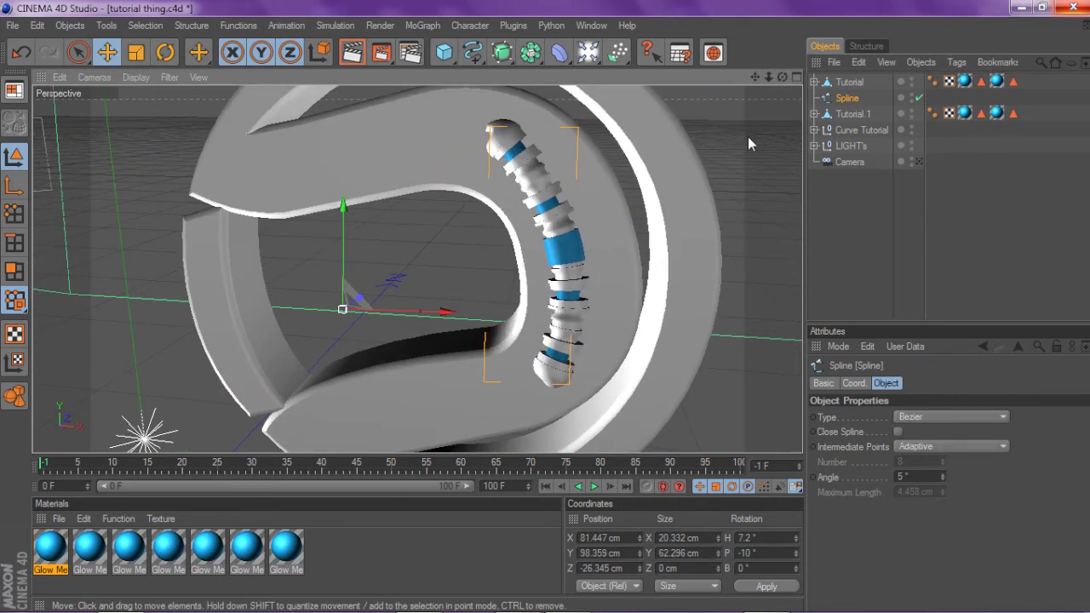
key(ctrl+c)
key(ctrl+v)
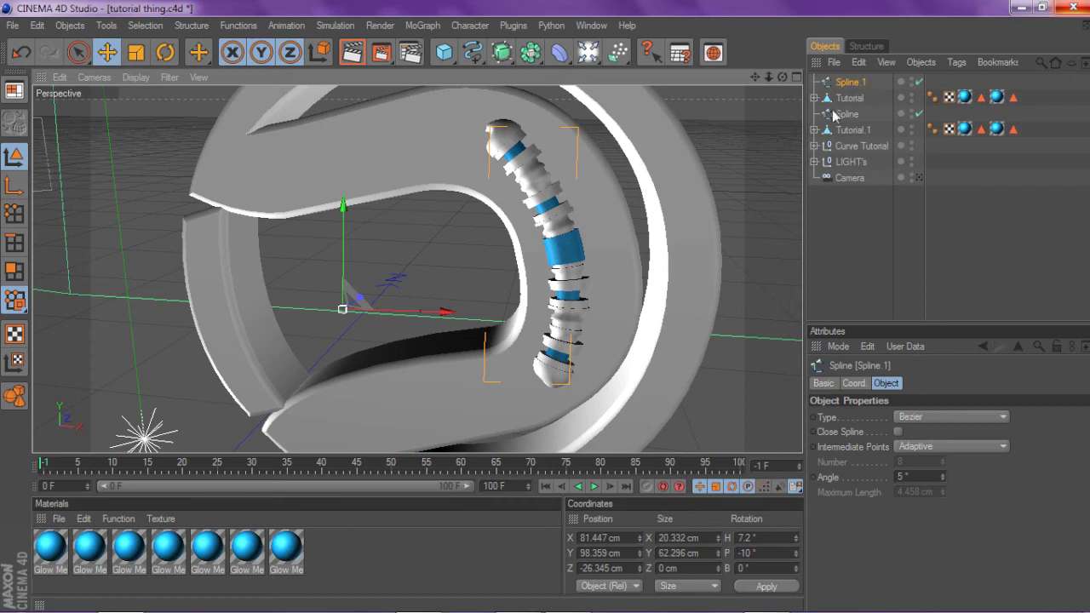
click(814, 98)
drag(676, 193, 714, 182)
Assign the duplicate spline to the Spline Wrap of the Tutorial pipe
click(848, 98)
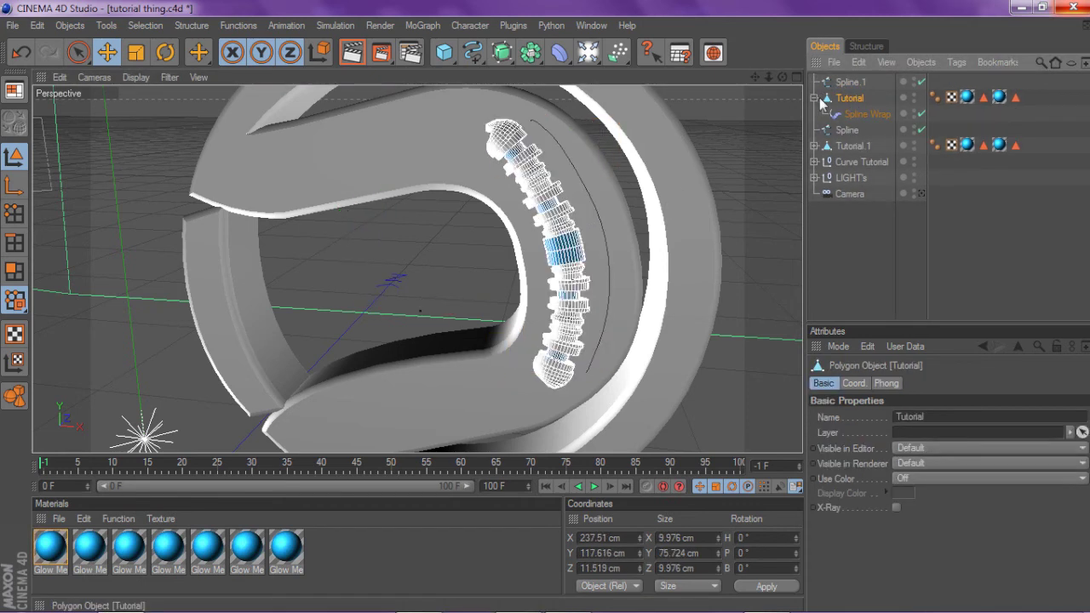
click(864, 113)
drag(851, 83, 898, 420)
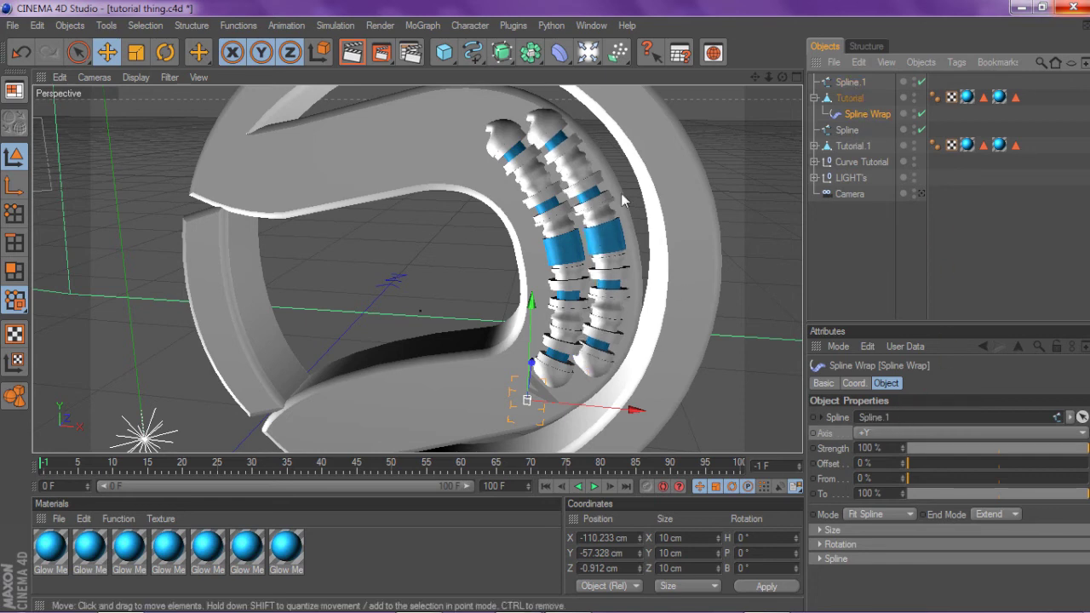
Nudge the duplicate spline to about X 91.6 cm and move the Tutorial pipe to about X 132.5, Y 114.3, Z -12.1 cm
click(850, 82)
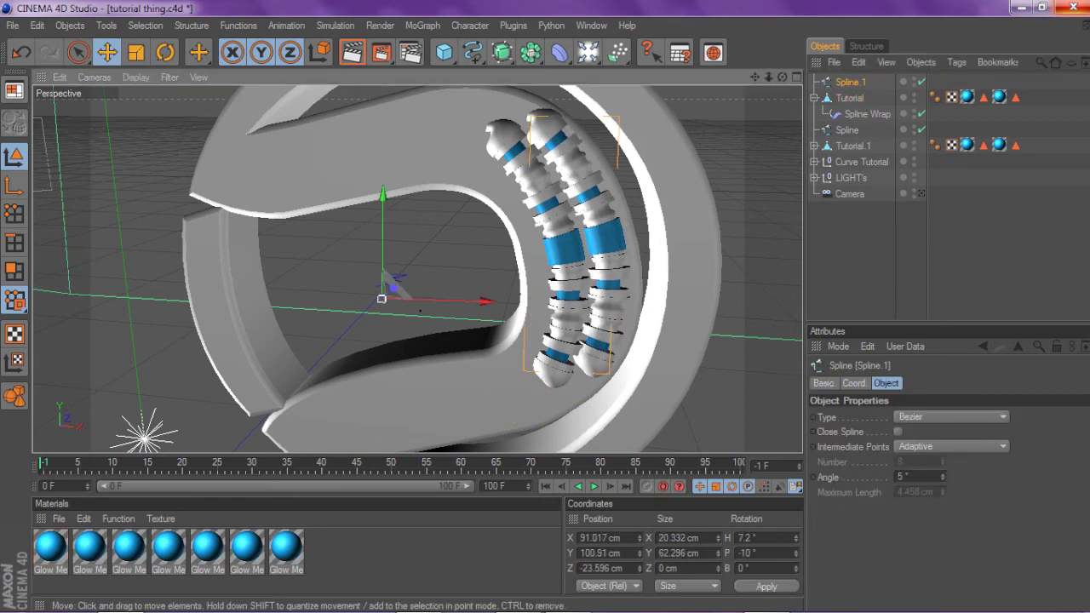
click(850, 101)
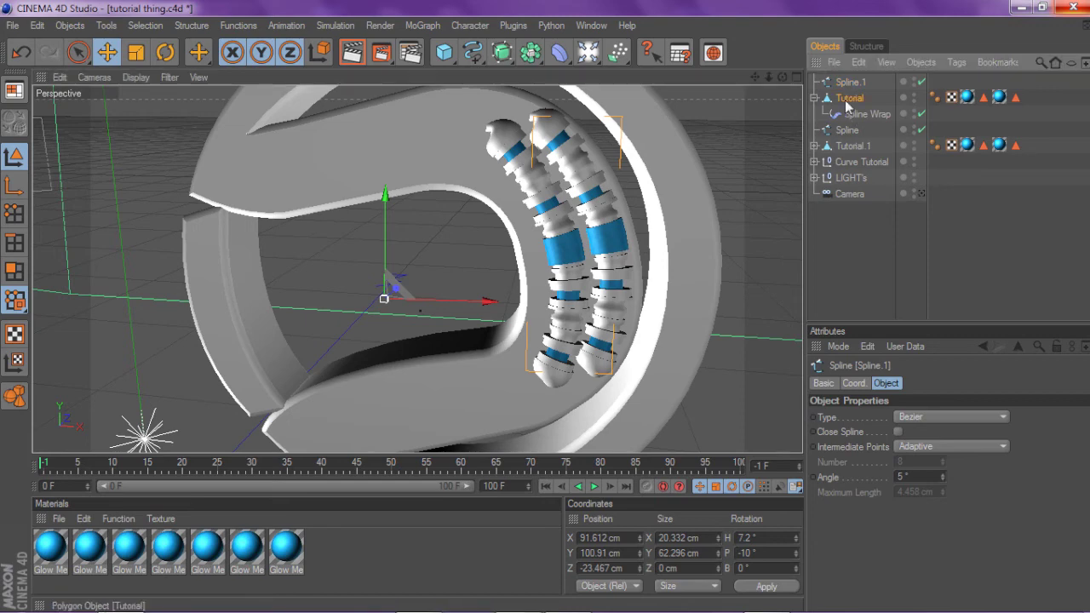
drag(596, 238, 297, 261)
drag(708, 254, 549, 253)
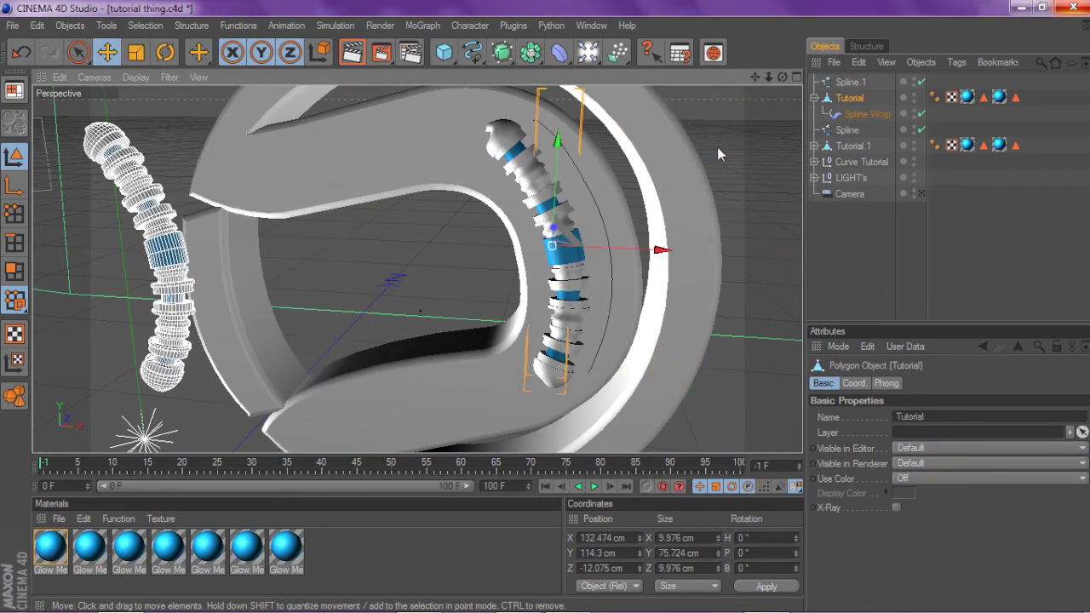
Nudge the duplicate spline slightly downward to line the outer pipe up with the inner one
click(858, 83)
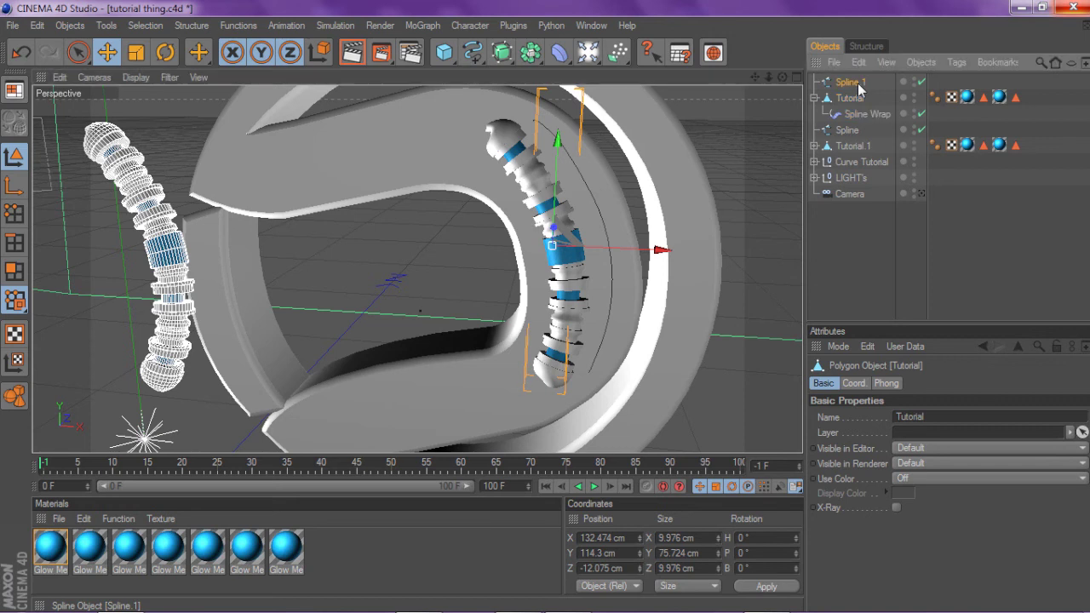
mouse_move(538, 191)
mouse_down()
mouse_move(556, 193)
mouse_move(538, 196)
mouse_up()
click(843, 83)
Move the original spline to about X 77.9, Y 97.4, Z -27.4 cm to space the inner pipe away from the outer one
click(827, 97)
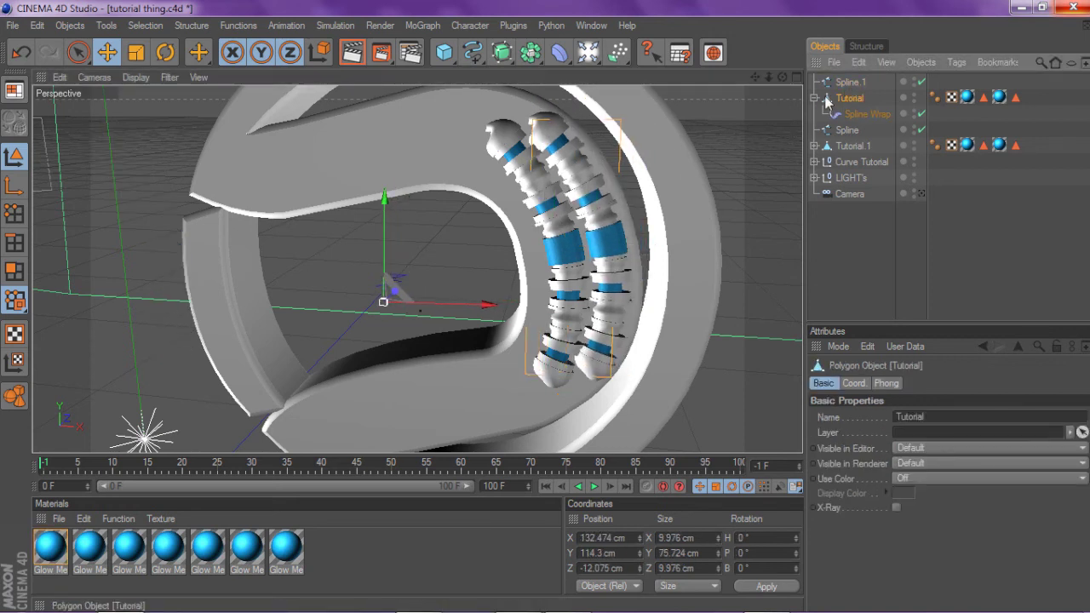
click(814, 97)
click(836, 114)
drag(545, 196, 530, 198)
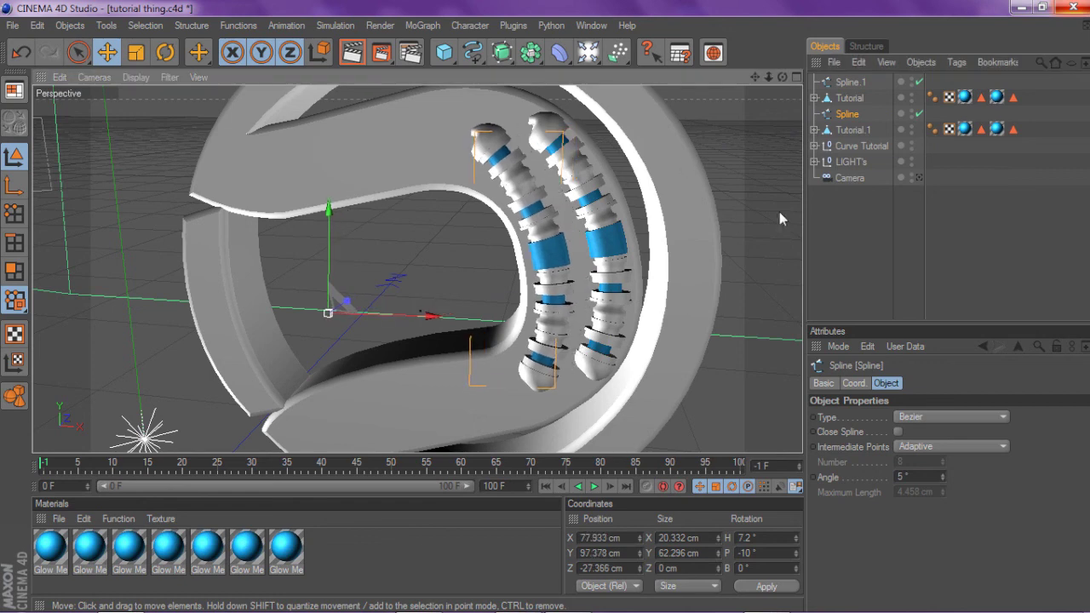
click(849, 256)
scroll(695, 252, down, 3)
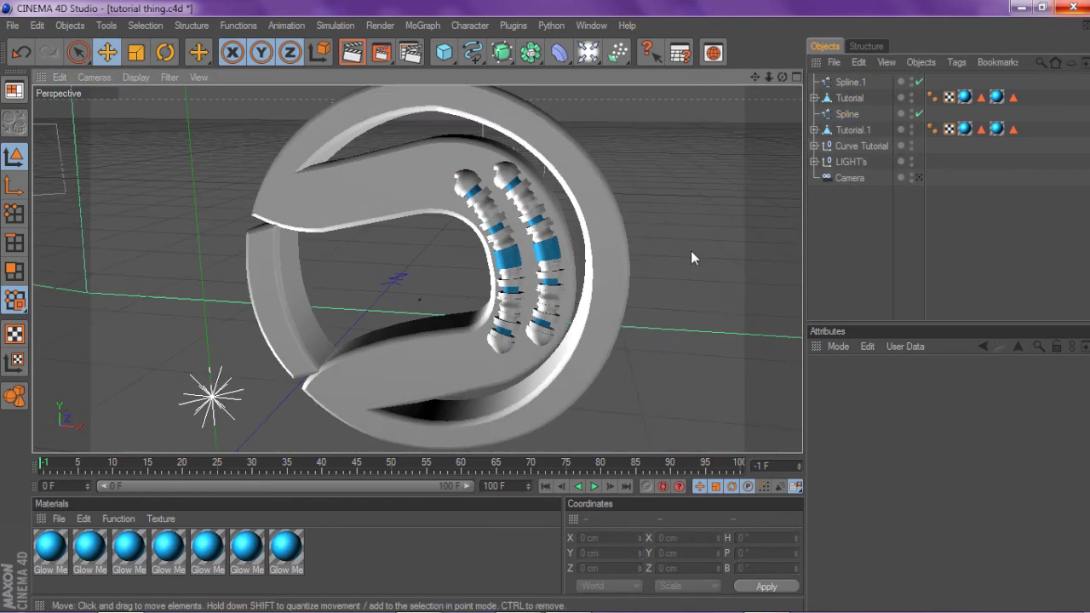
drag(782, 77, 737, 135)
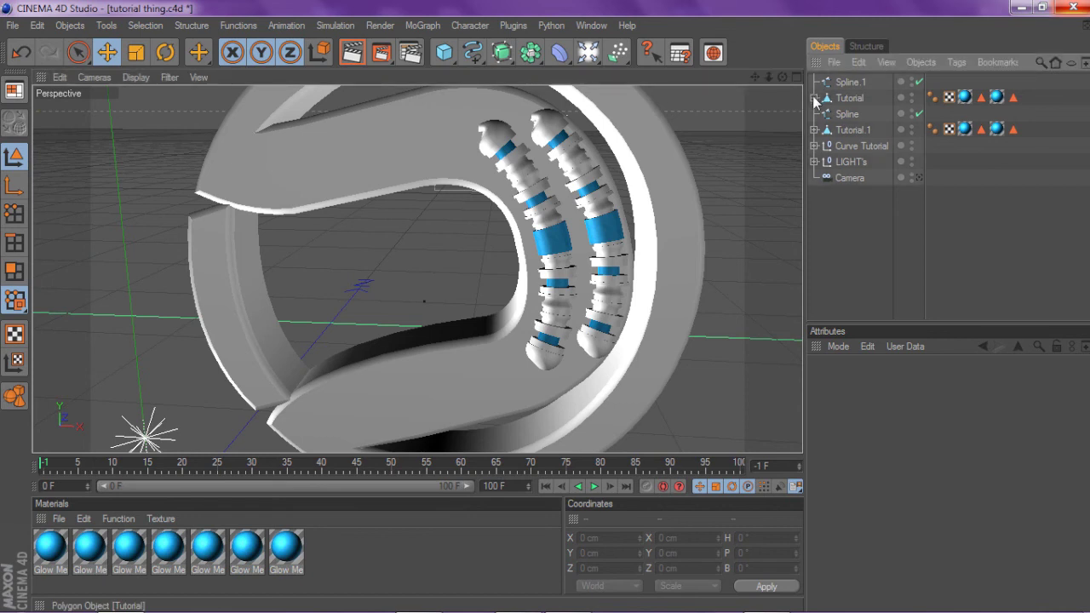
click(456, 62)
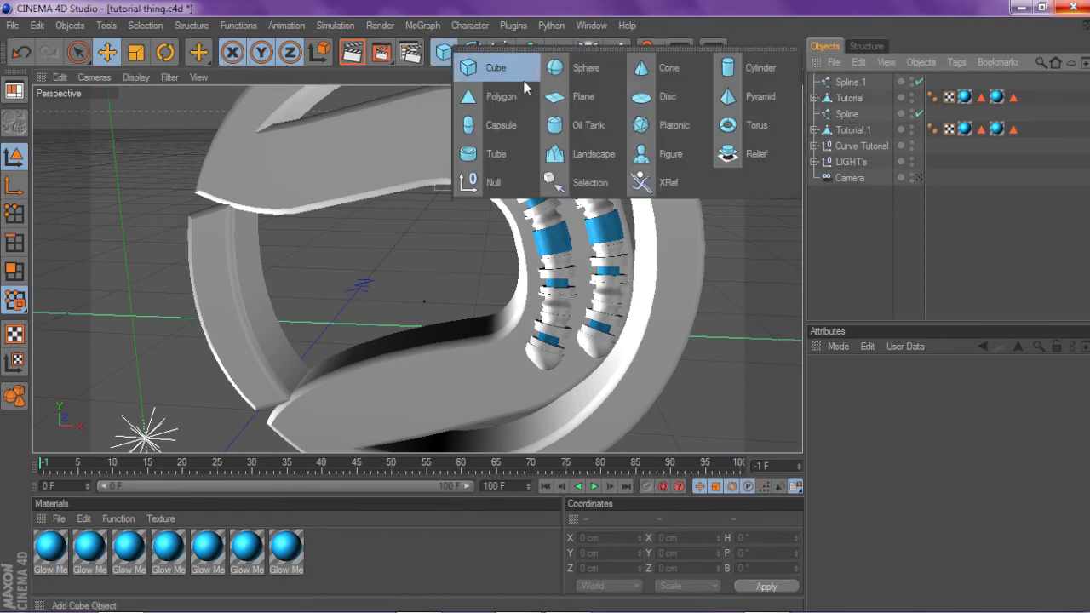
click(857, 237)
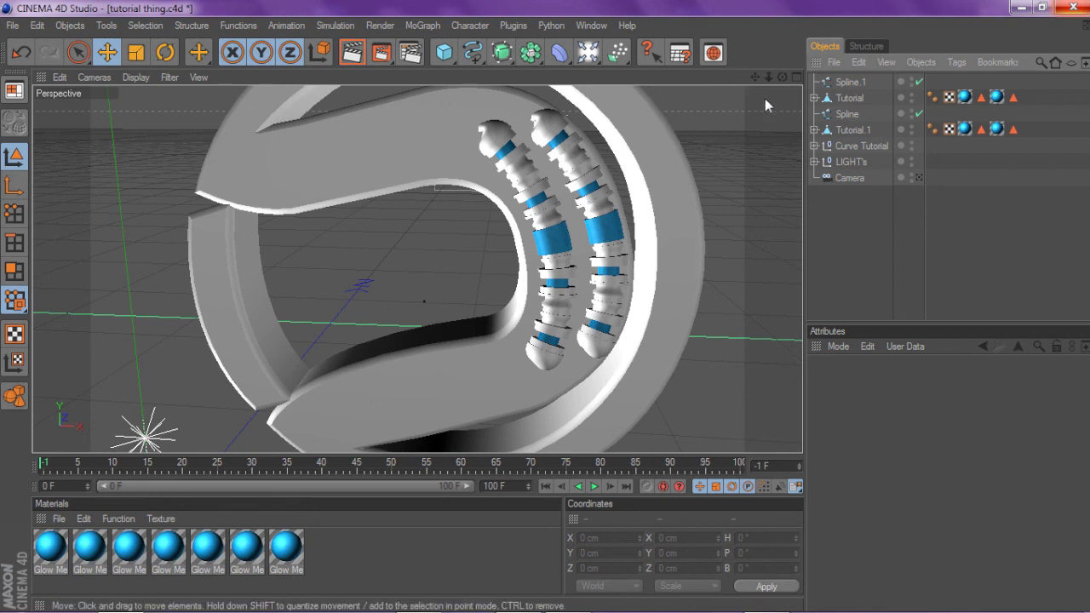
click(836, 101)
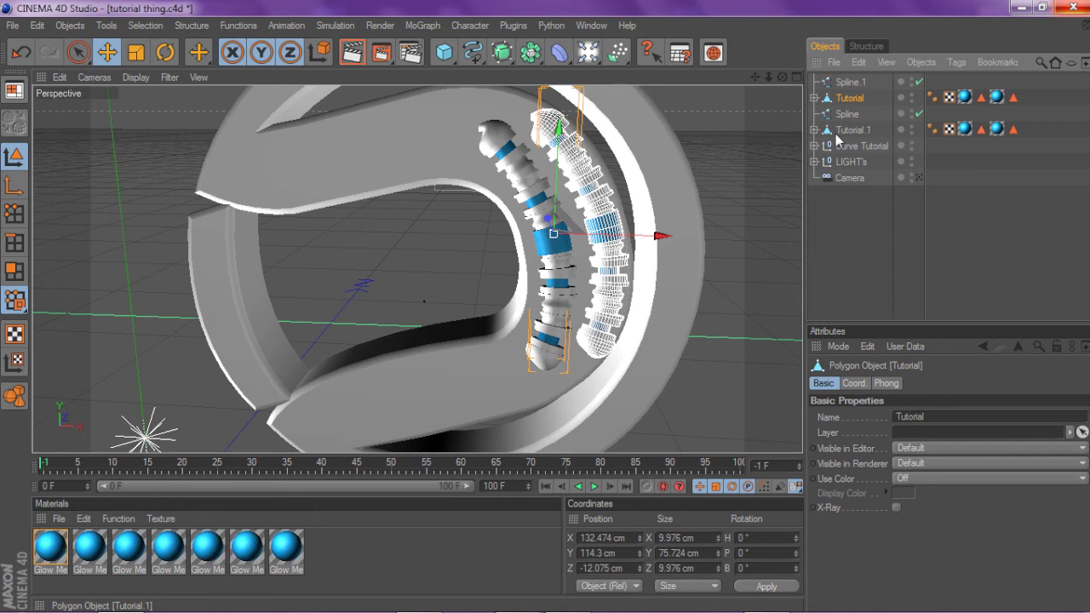
click(864, 99)
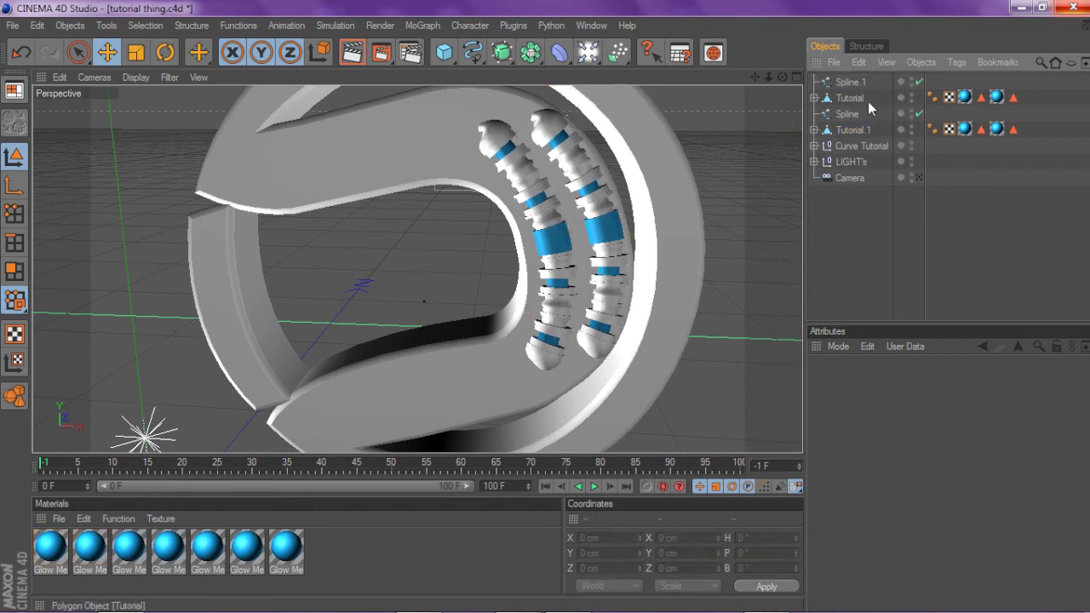